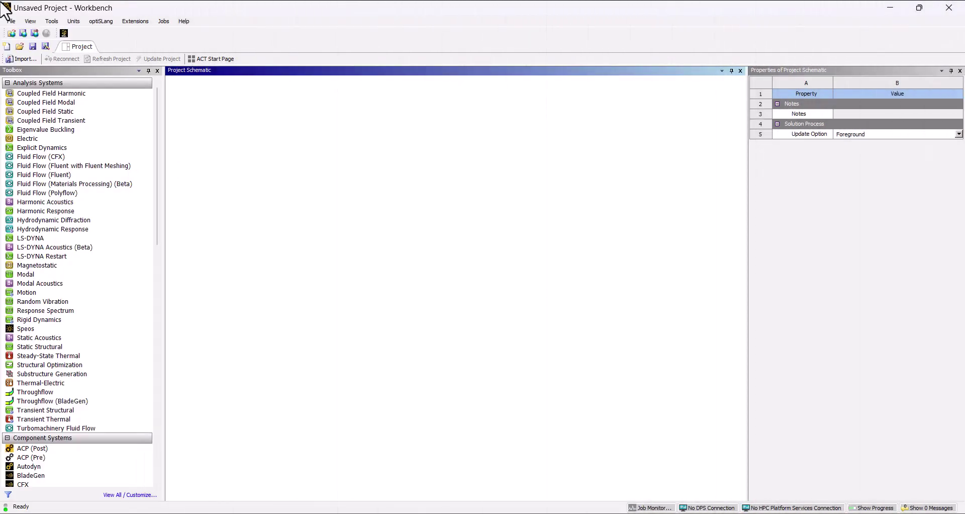
Add a Harmonic Acoustics system to the schematic and start a new SpaceClaim geometry for it.
{"action": "left_click_drag", "start_coordinate": [65, 202], "coordinate": [219, 149]}
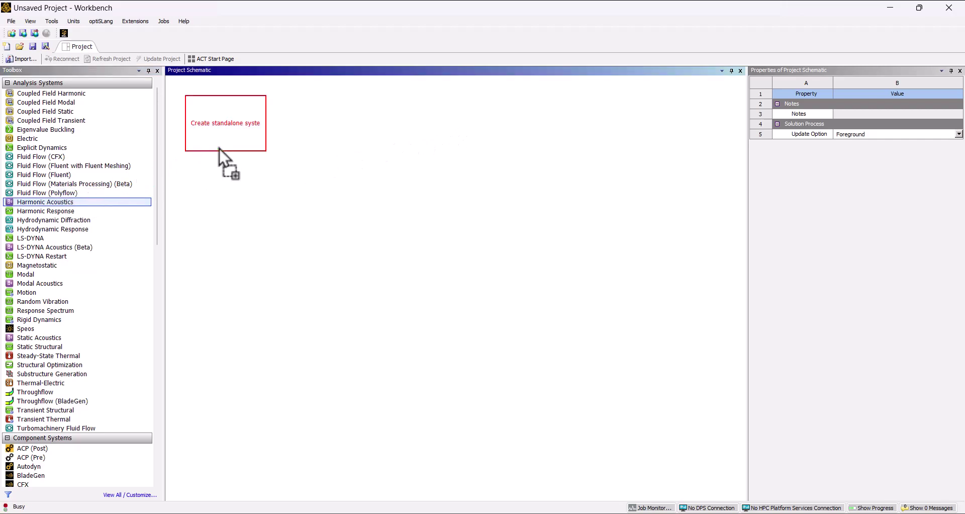
{"action": "left_click", "coordinate": [558, 291]}
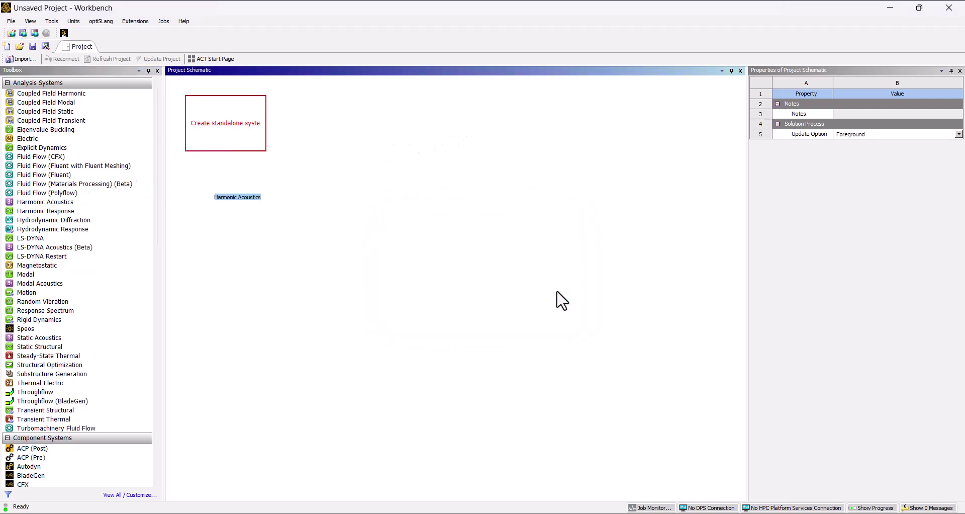
{"action": "right_click", "coordinate": [211, 135]}
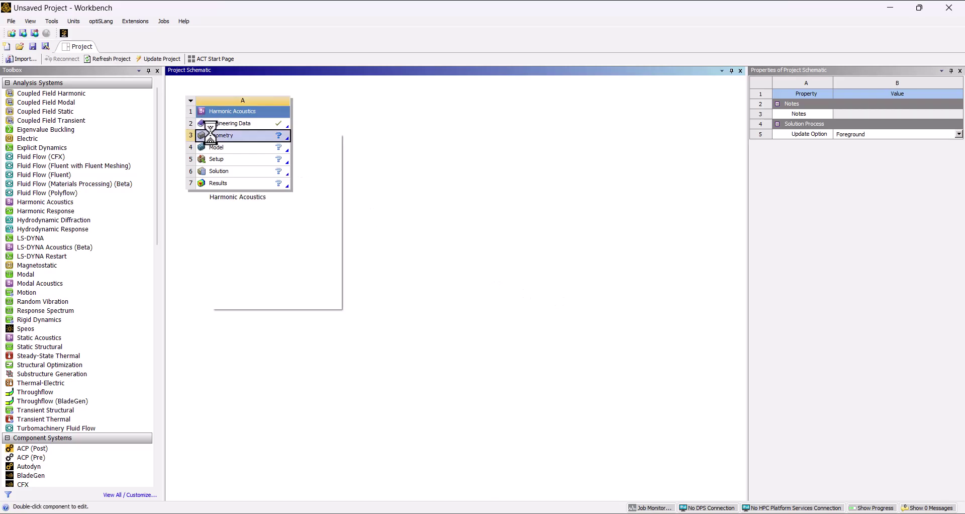
{"action": "left_click", "coordinate": [284, 152]}
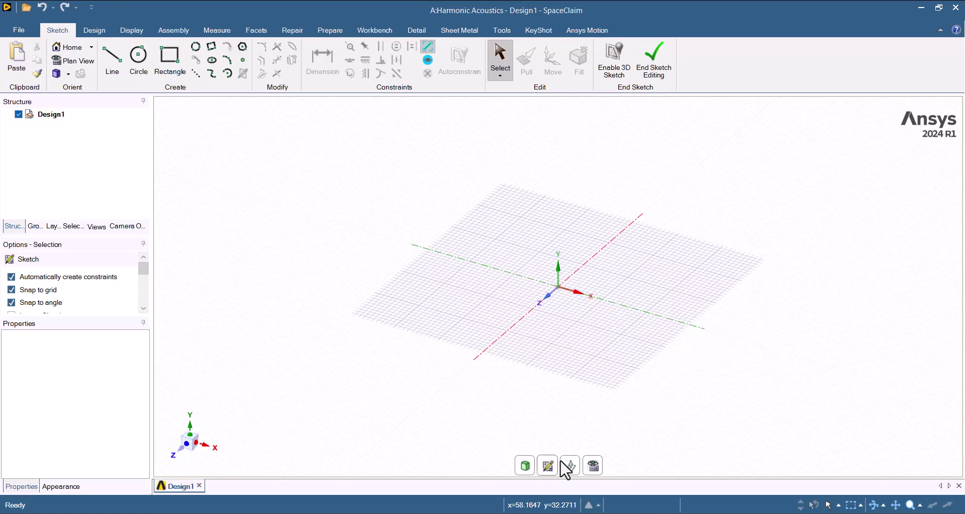
Sketch a circle centred at the origin on the XY plane and end the sketch as a surface.
{"action": "left_click", "coordinate": [549, 465]}
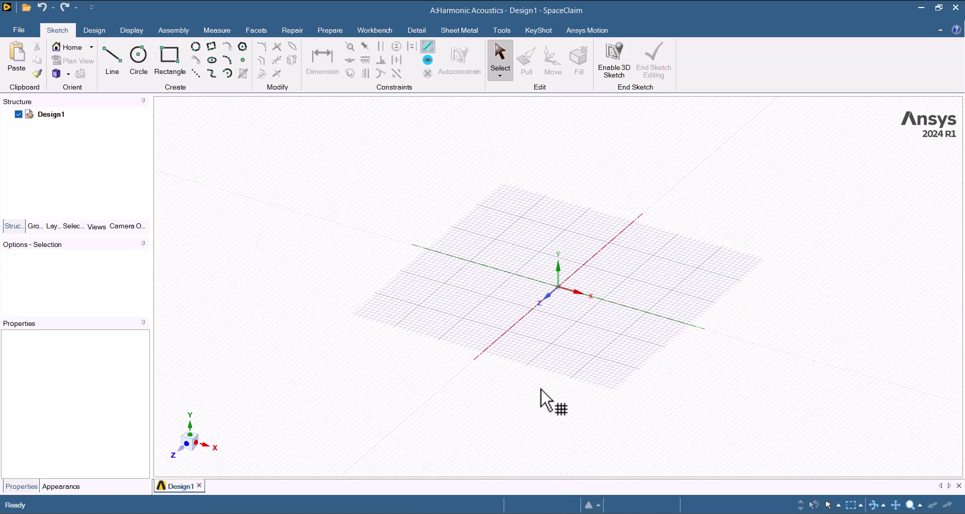
{"action": "left_click", "coordinate": [548, 301]}
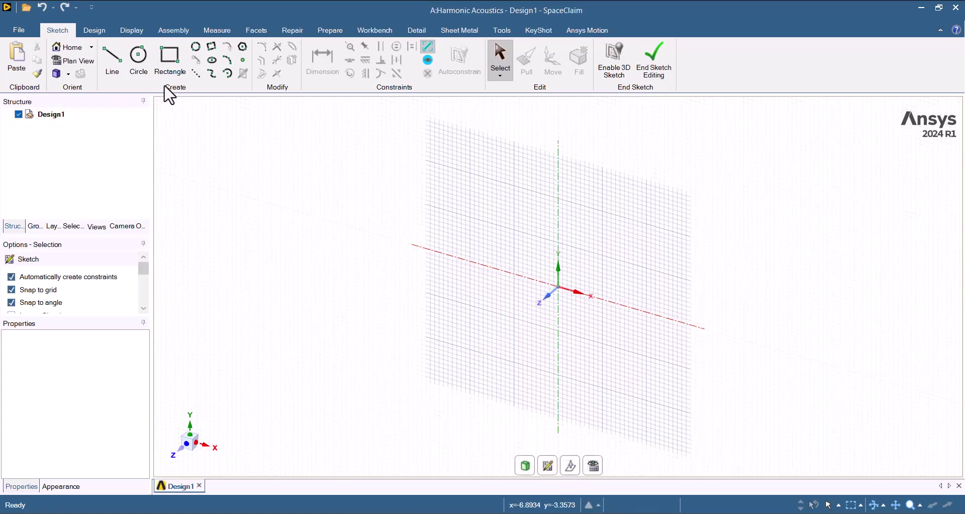
{"action": "left_click", "coordinate": [139, 56]}
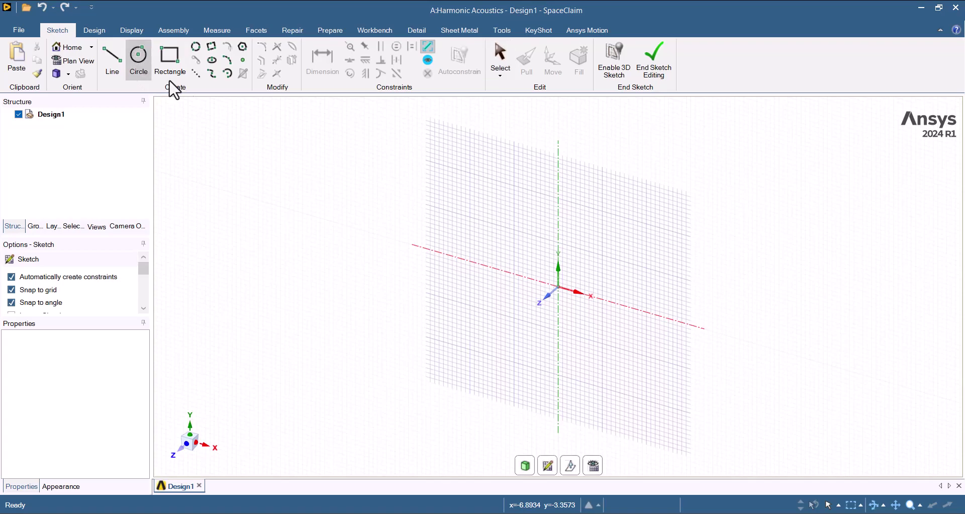
{"action": "left_click", "coordinate": [555, 286]}
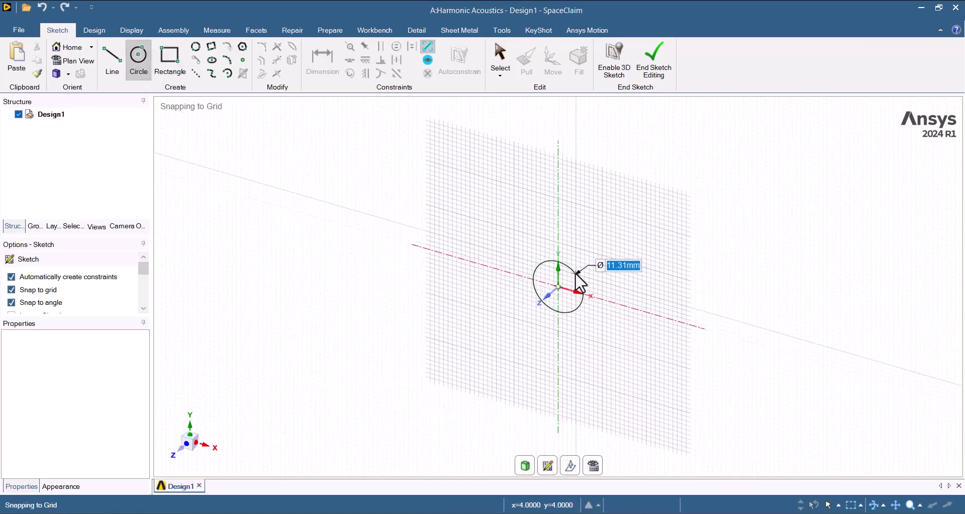
{"action": "type", "text": "45"}
{"action": "key", "text": "Return"}
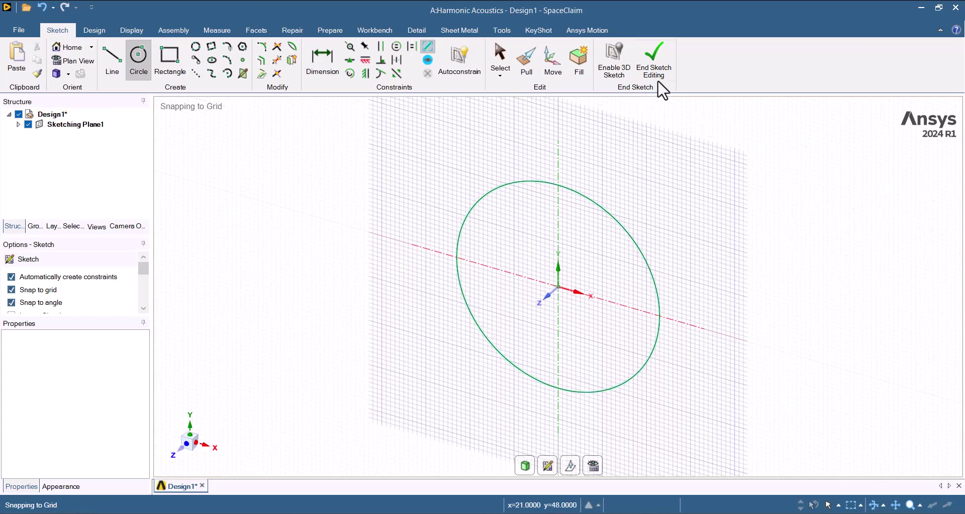
{"action": "left_click", "coordinate": [657, 72]}
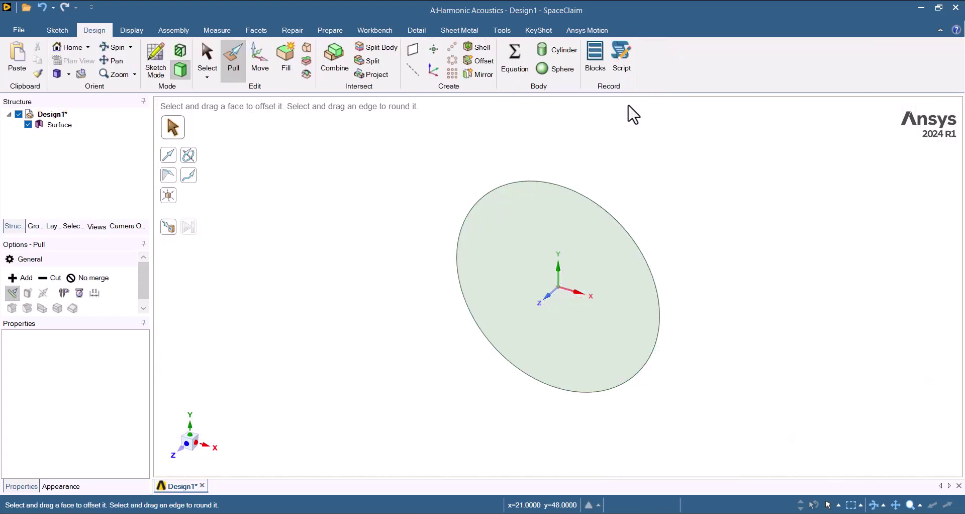
Pull the circular face 200 mm into a solid cylinder.
{"action": "left_click", "coordinate": [562, 234]}
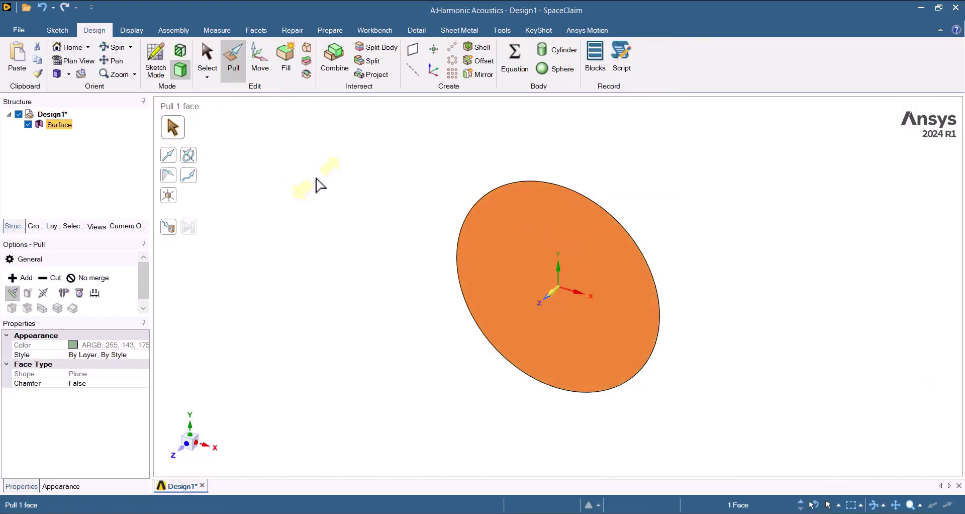
{"action": "type", "text": "200"}
{"action": "key", "text": "Return"}
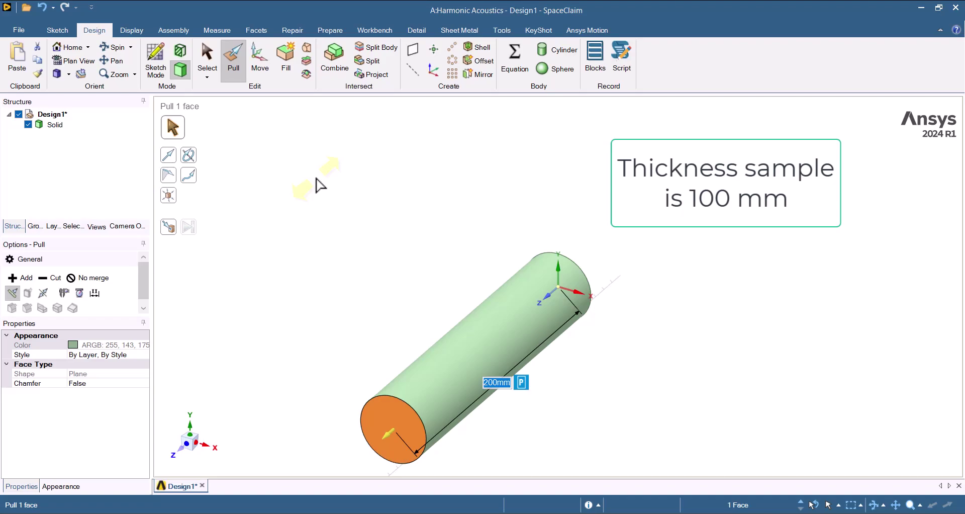
{"action": "key", "text": "Escape"}
{"action": "key", "text": "Escape"}
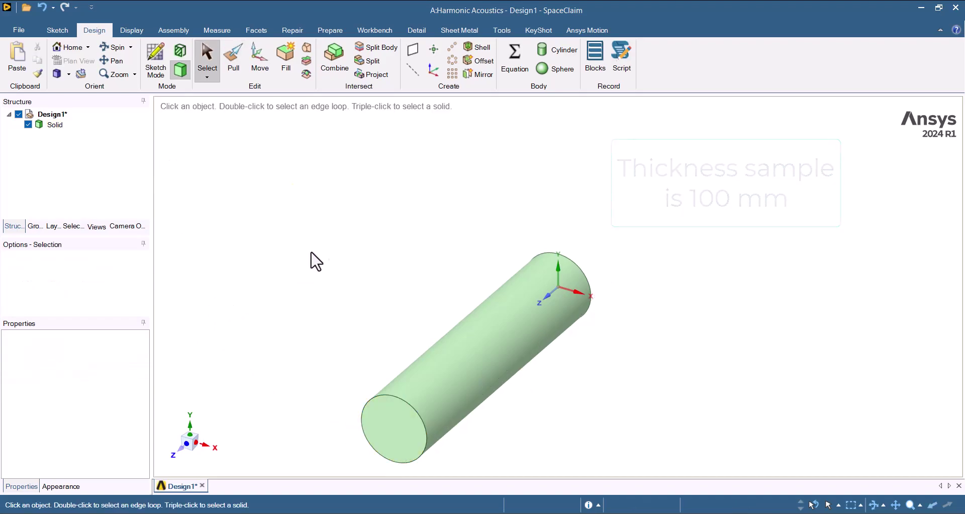
Create a datum plane on the cylinder's end face and move it 100 mm along the axis.
{"action": "left_click", "coordinate": [413, 50]}
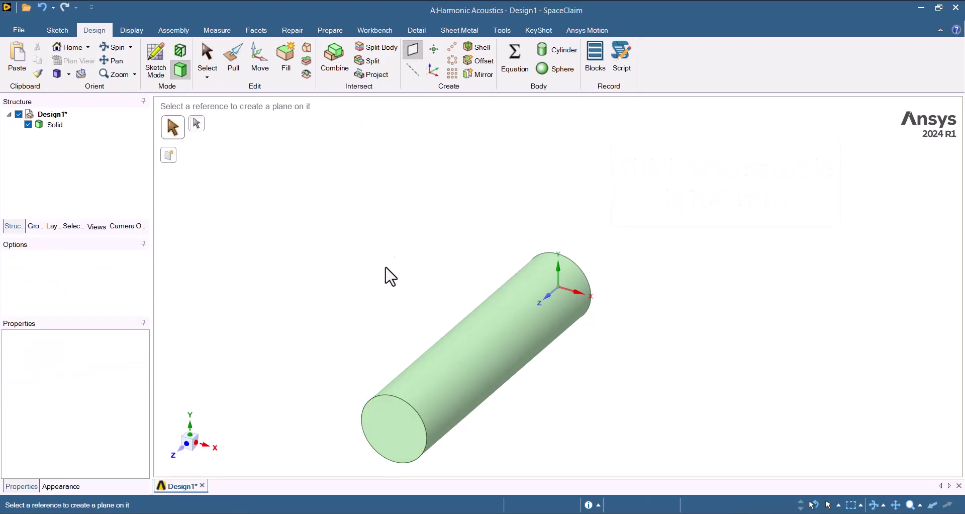
{"action": "left_click", "coordinate": [393, 413]}
{"action": "key", "text": "Escape"}
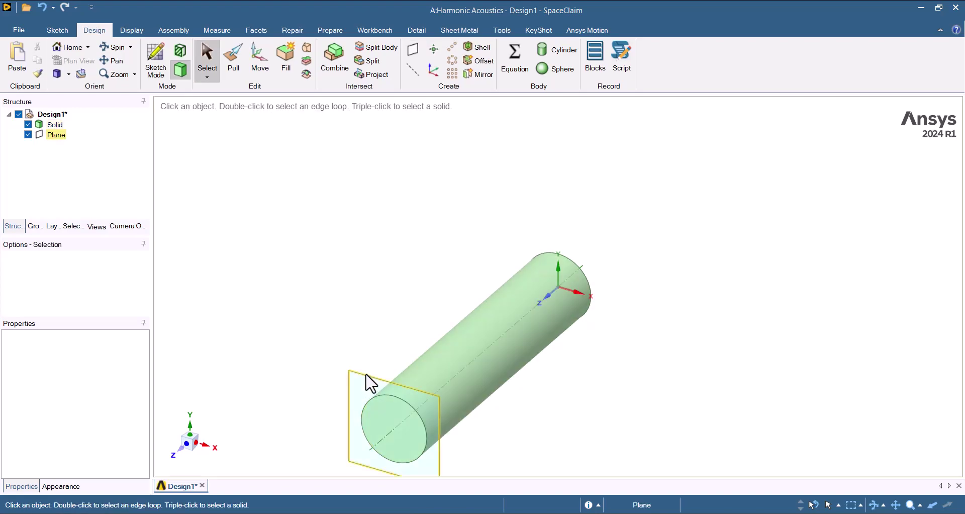
{"action": "left_click", "coordinate": [371, 383]}
{"action": "key", "text": "m"}
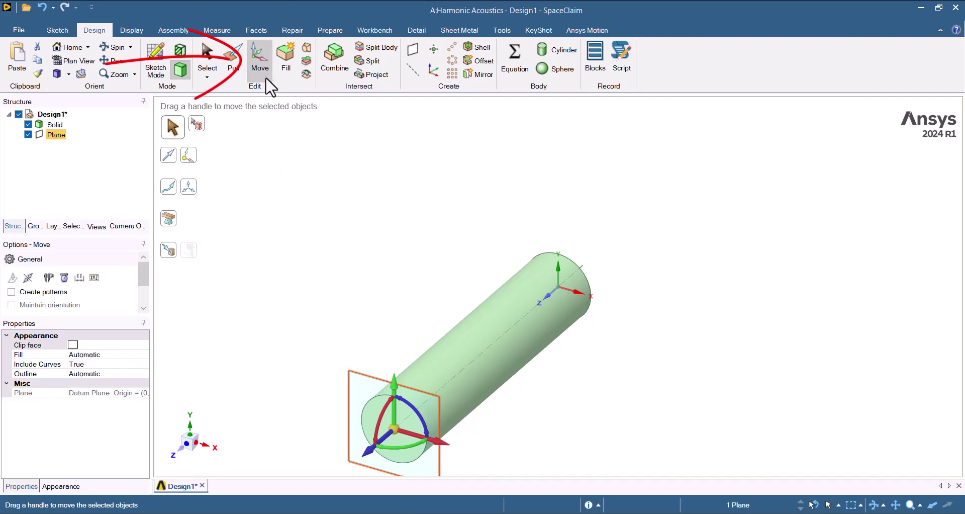
{"action": "left_click_drag", "start_coordinate": [372, 455], "coordinate": [387, 457]}
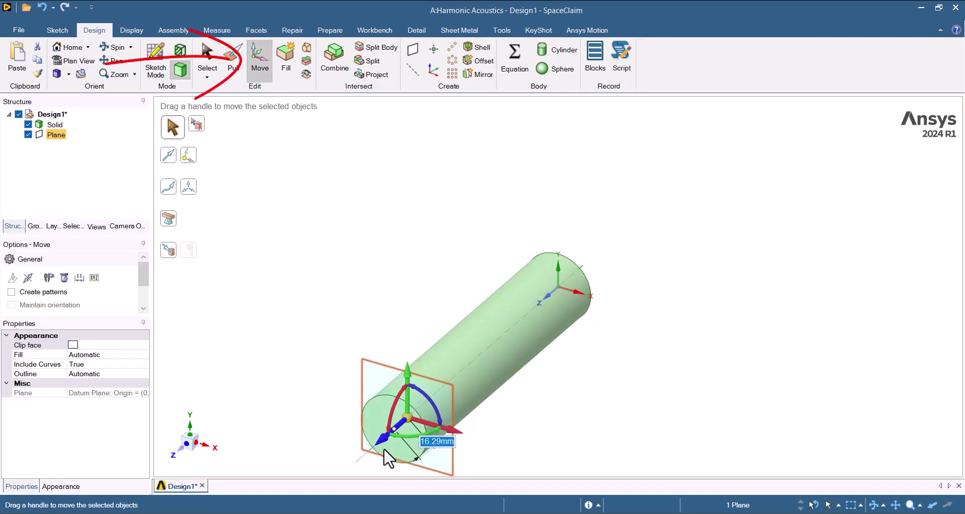
{"action": "type", "text": "100"}
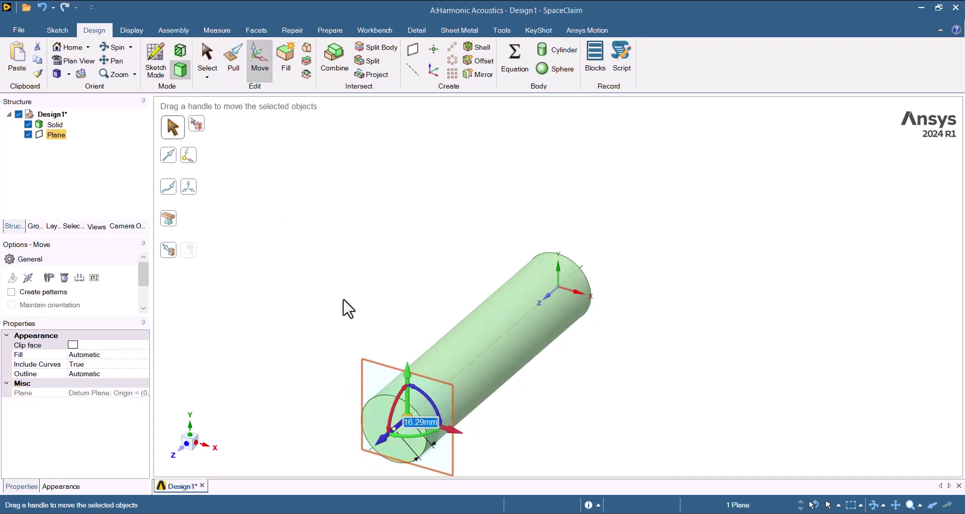
{"action": "key", "text": "Return"}
{"action": "key", "text": "Escape"}
{"action": "key", "text": "Escape"}
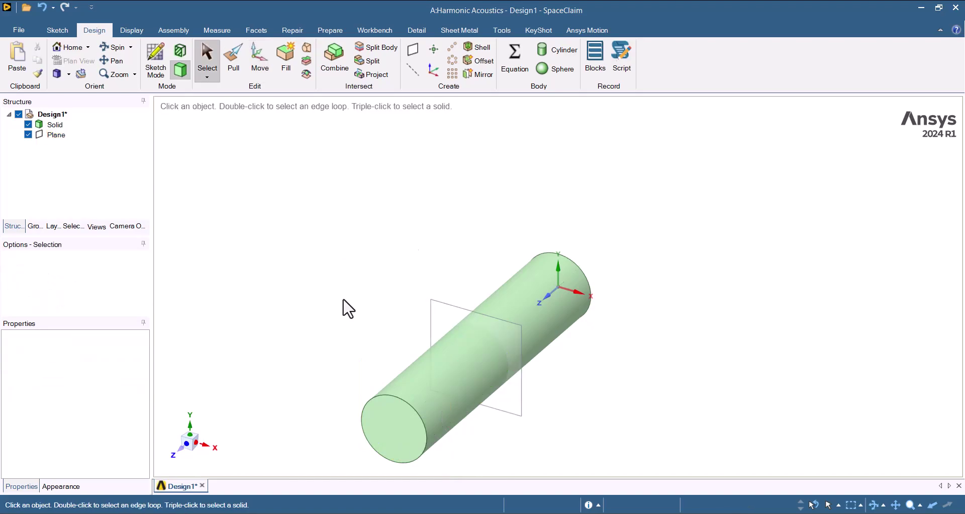
Split the cylinder into two bodies using the plane as cutter.
{"action": "left_click", "coordinate": [371, 50]}
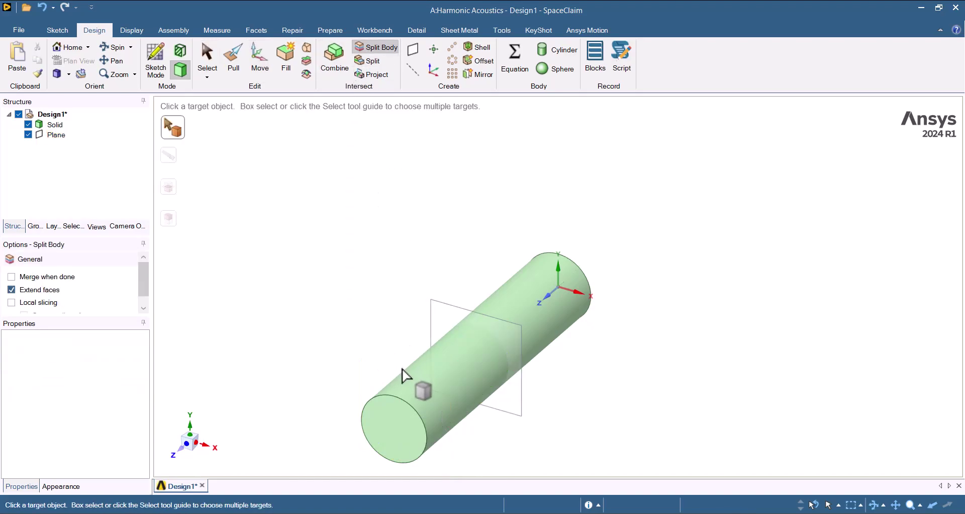
{"action": "left_click", "coordinate": [427, 343]}
{"action": "left_click", "coordinate": [448, 317]}
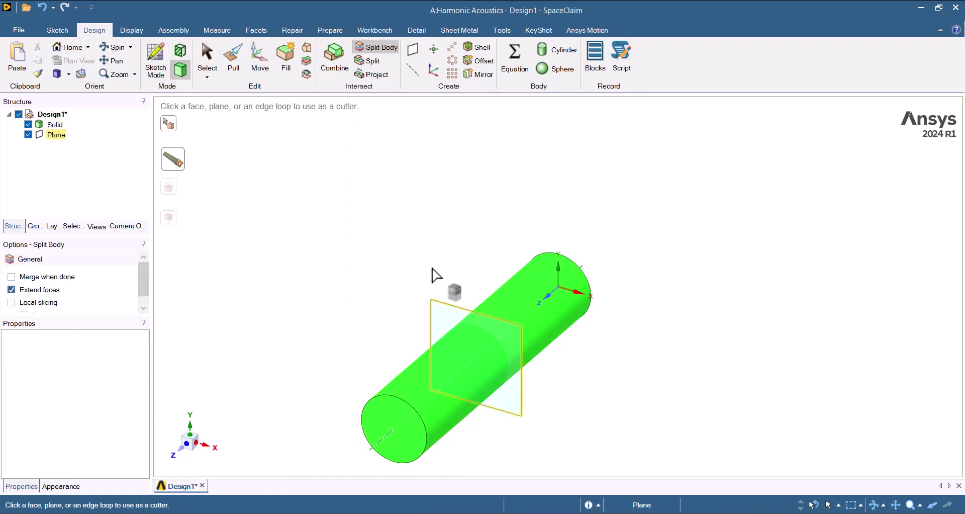
{"action": "key", "text": "Escape"}
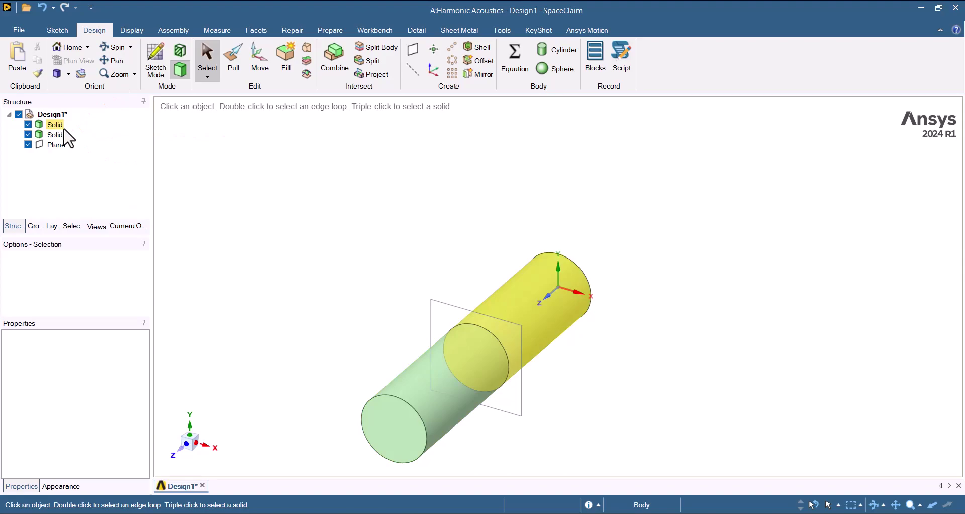
Rename the Solid1 body to Porous.
{"action": "mouse_move", "coordinate": [334, 274]}
{"action": "middle_mouse_down"}
{"action": "mouse_move", "coordinate": [556, 227]}
{"action": "mouse_move", "coordinate": [581, 287]}
{"action": "mouse_move", "coordinate": [545, 322]}
{"action": "middle_mouse_up"}
{"action": "left_click", "coordinate": [55, 135]}
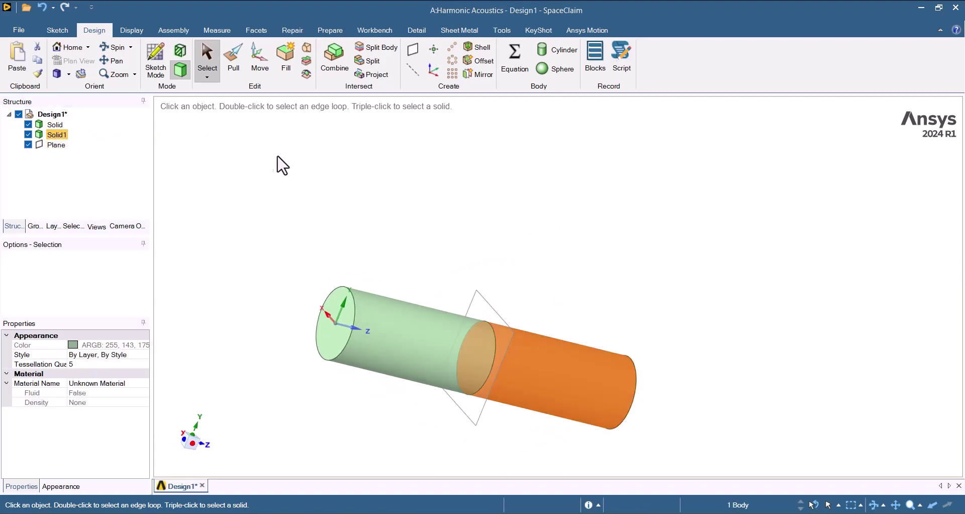
{"action": "right_click", "coordinate": [62, 134]}
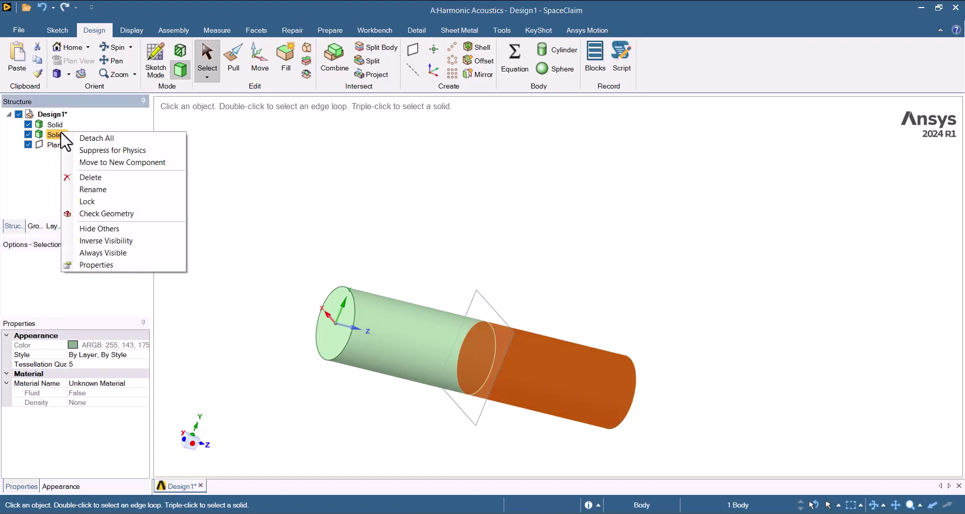
{"action": "left_click", "coordinate": [94, 190]}
{"action": "type", "text": "Porous"}
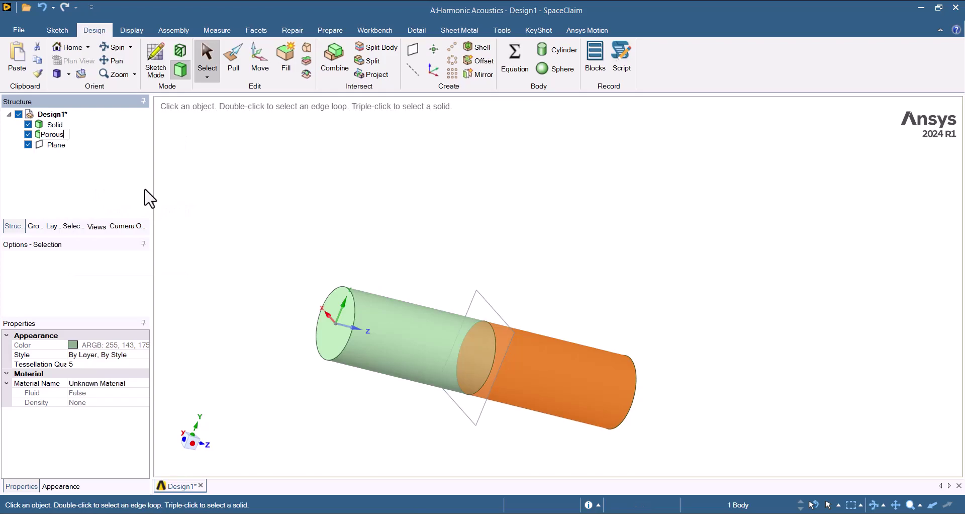
{"action": "key", "text": "Return"}
{"action": "left_click", "coordinate": [288, 227]}
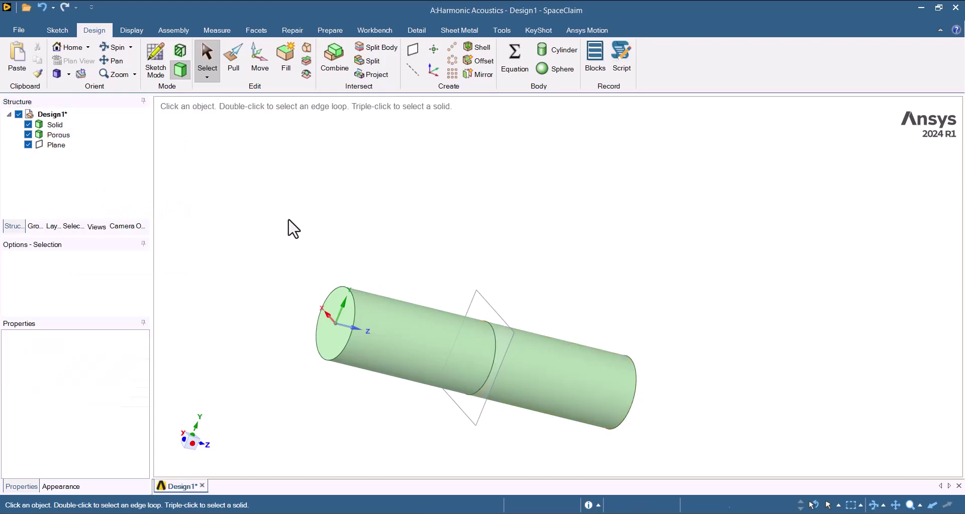
Share the coincident face between the two solids and close SpaceClaim.
{"action": "middle_click_drag", "start_coordinate": [289, 227], "coordinate": [304, 250]}
{"action": "left_click", "coordinate": [360, 33]}
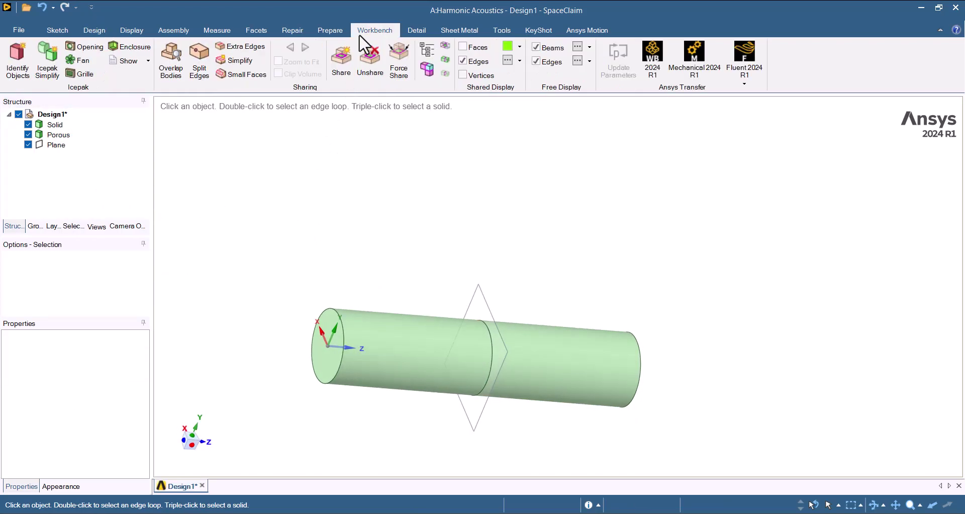
{"action": "left_click", "coordinate": [346, 56]}
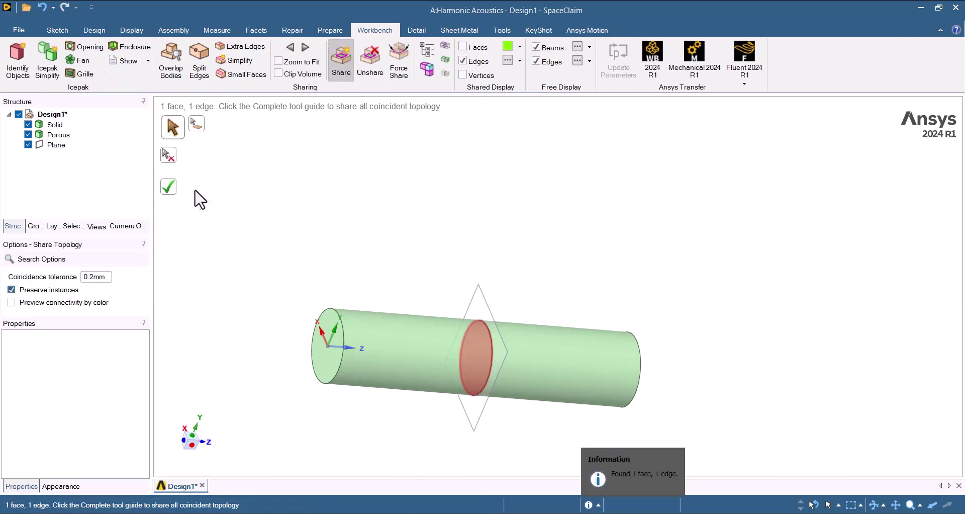
{"action": "left_click", "coordinate": [167, 194]}
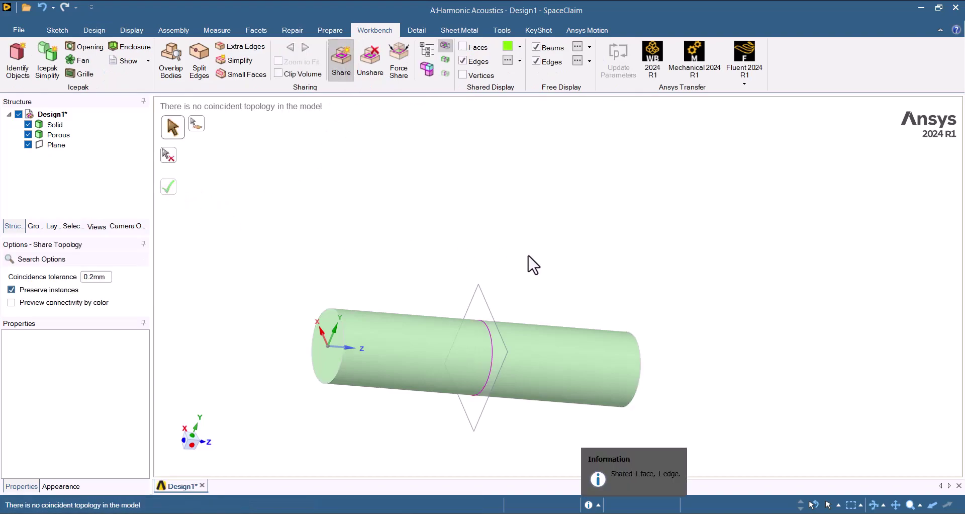
{"action": "left_click", "coordinate": [956, 8]}
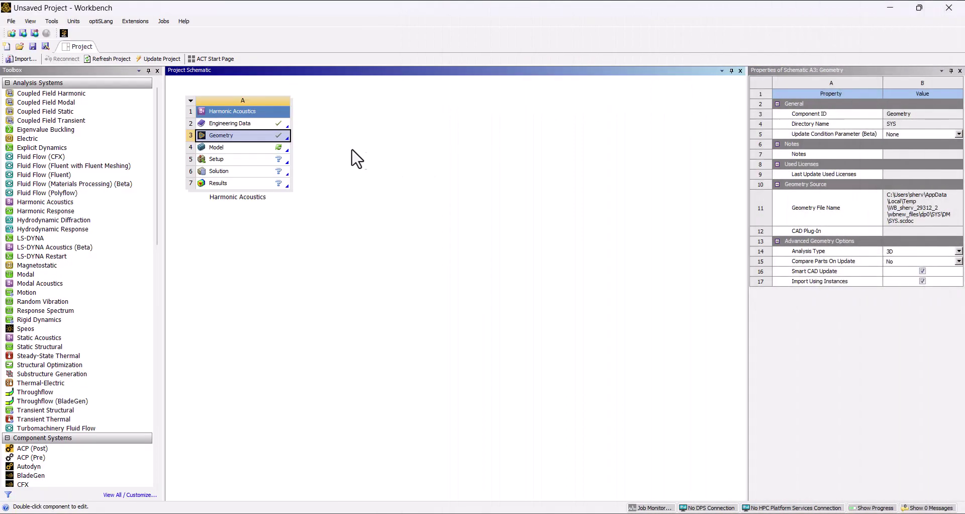
In Engineering Data, duplicate Air as Air 2 and add the Johnson-Champoux-Allard model to it.
{"action": "double_click", "coordinate": [230, 123]}
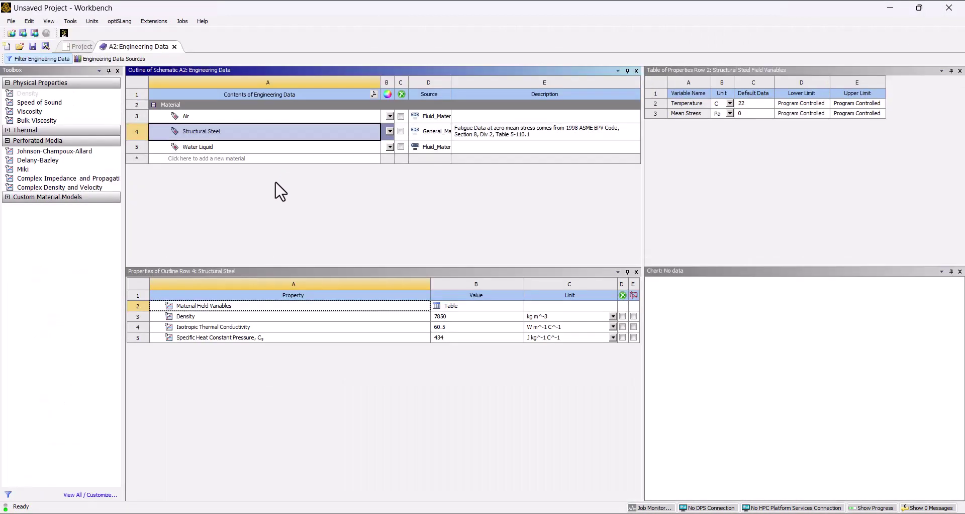
{"action": "left_click", "coordinate": [281, 119]}
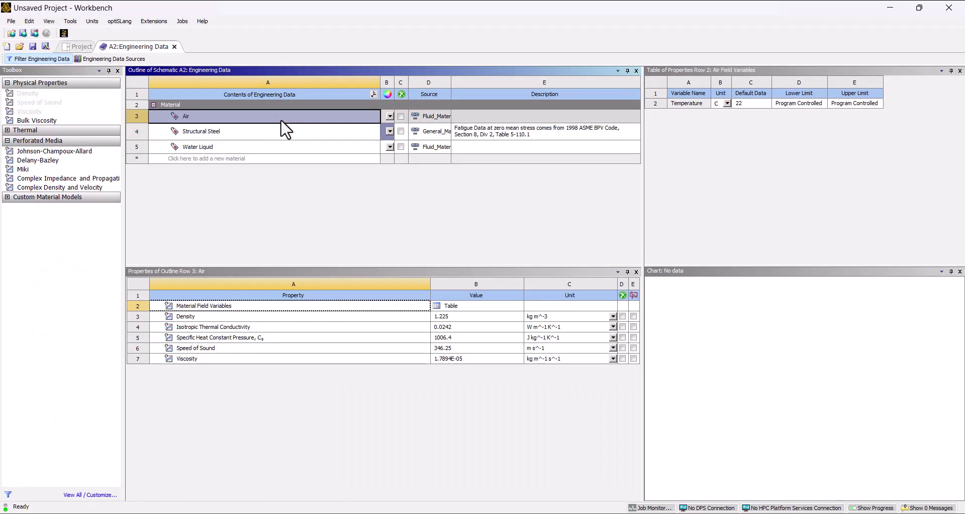
{"action": "right_click", "coordinate": [281, 122]}
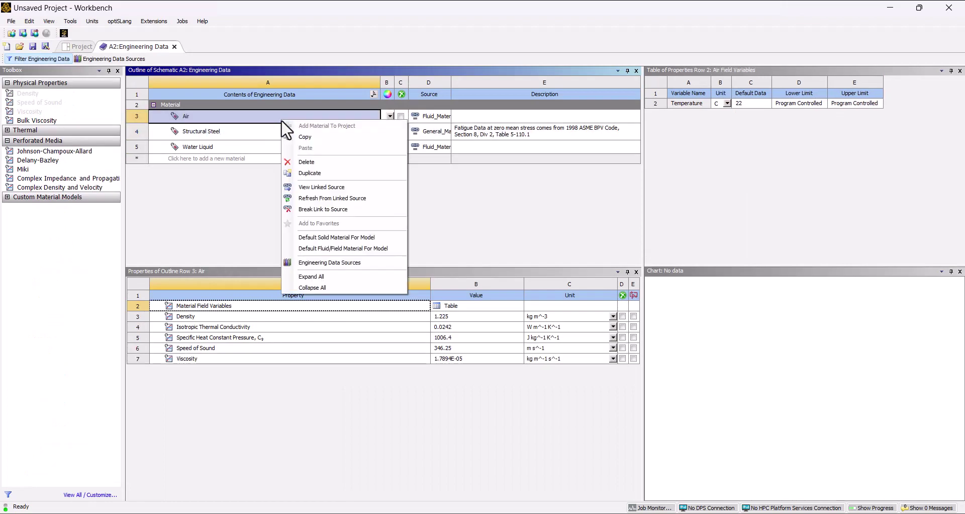
{"action": "left_click", "coordinate": [307, 172]}
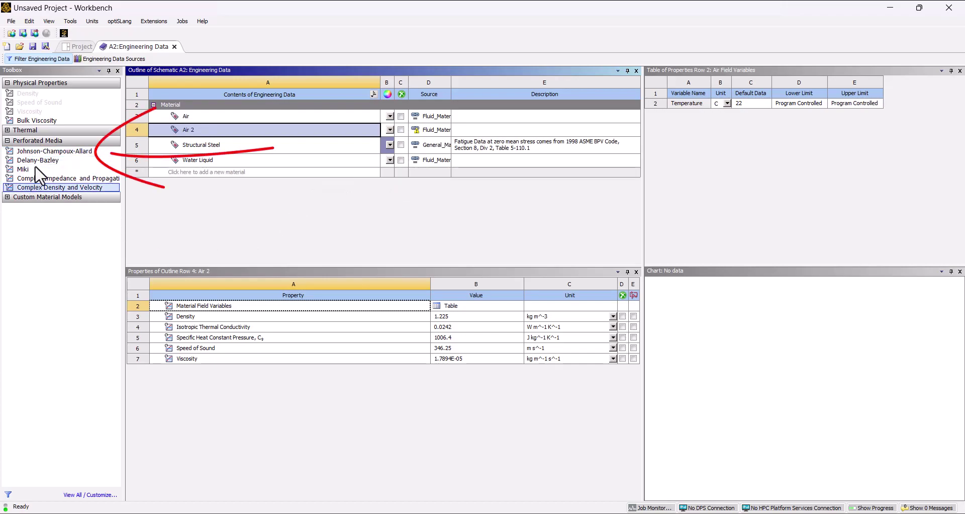
{"action": "double_click", "coordinate": [42, 151]}
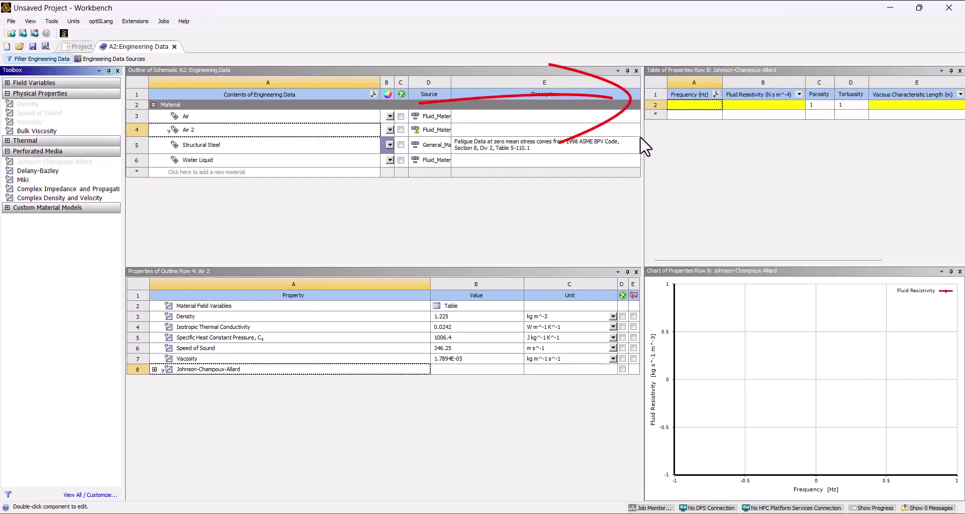
Enter a fluid resistivity of 7379 in the JCA table.
{"action": "left_click_drag", "start_coordinate": [643, 136], "coordinate": [527, 146]}
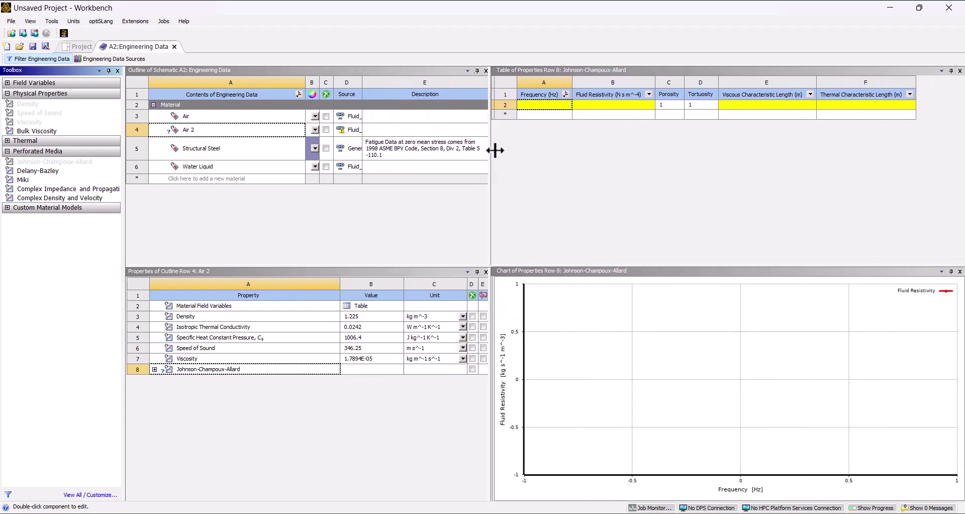
{"action": "left_click", "coordinate": [563, 505]}
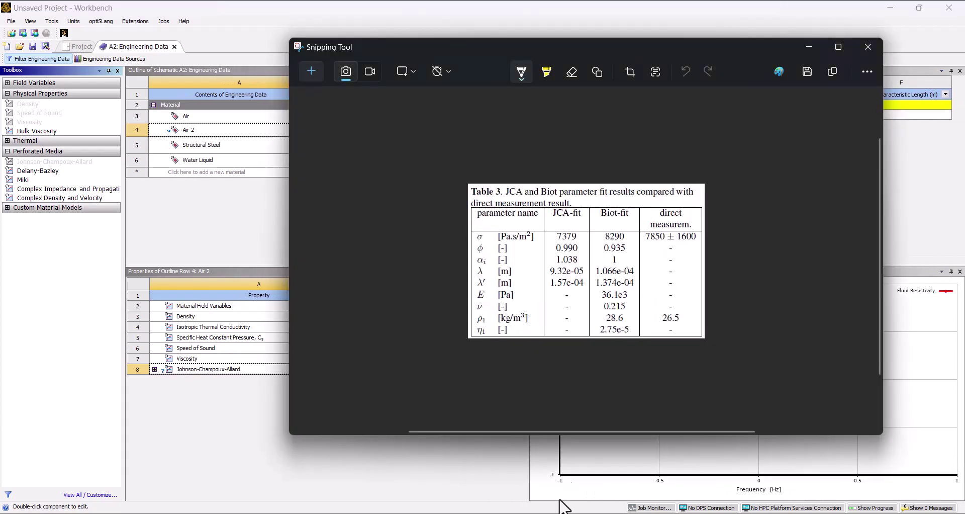
{"action": "left_click_drag", "start_coordinate": [533, 54], "coordinate": [251, 74]}
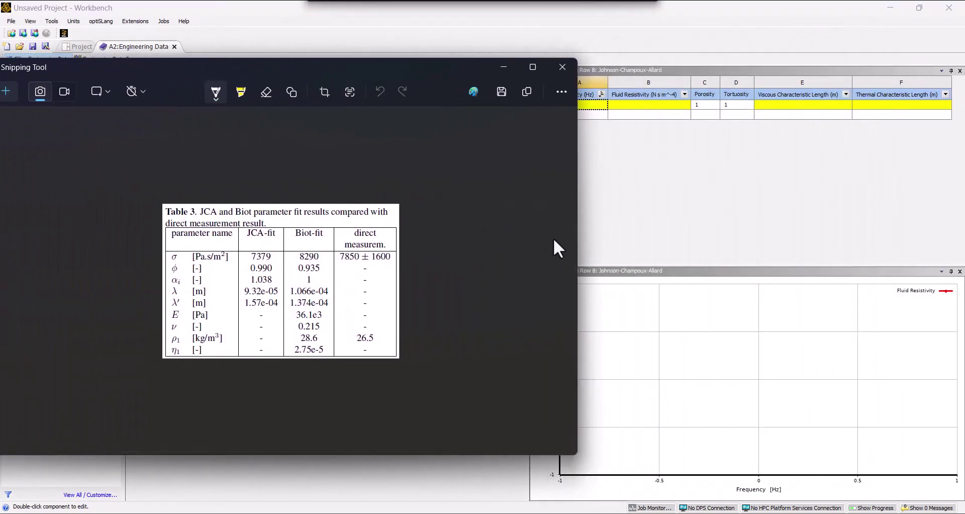
{"action": "left_click_drag", "start_coordinate": [577, 252], "coordinate": [369, 231]}
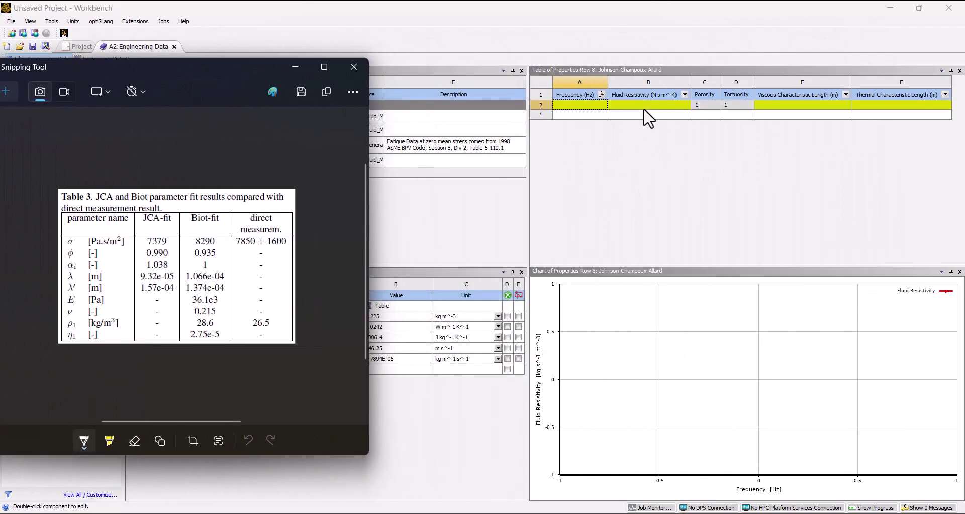
{"action": "left_click", "coordinate": [640, 106]}
{"action": "type", "text": "7379"}
{"action": "left_click", "coordinate": [705, 104]}
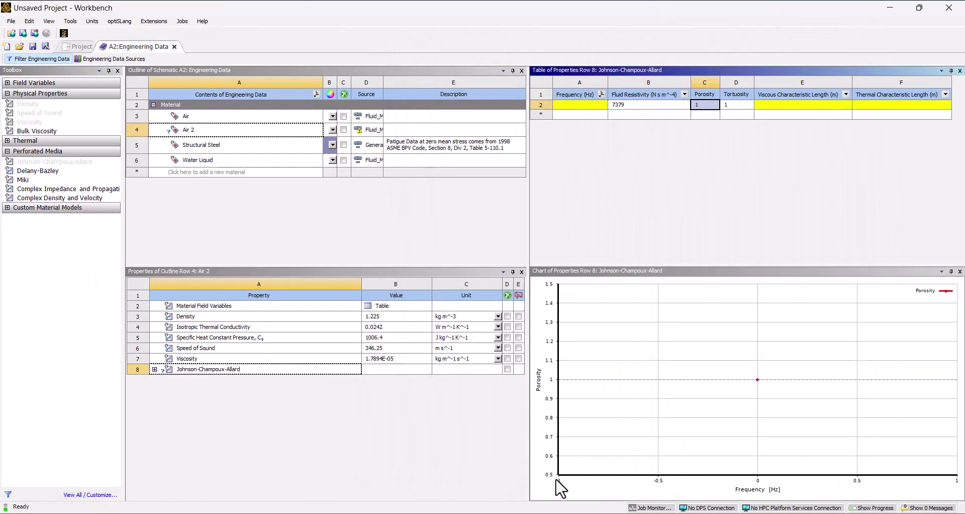
Set the JCA porosity to 0.99 and tortuosity to 1.038.
{"action": "left_click", "coordinate": [558, 508]}
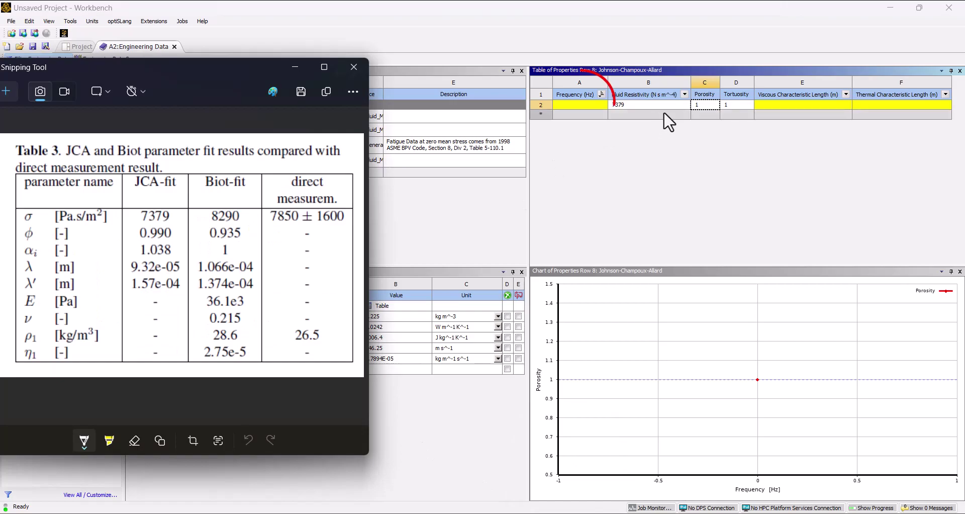
{"action": "left_click", "coordinate": [706, 106]}
{"action": "type", "text": "0.99"}
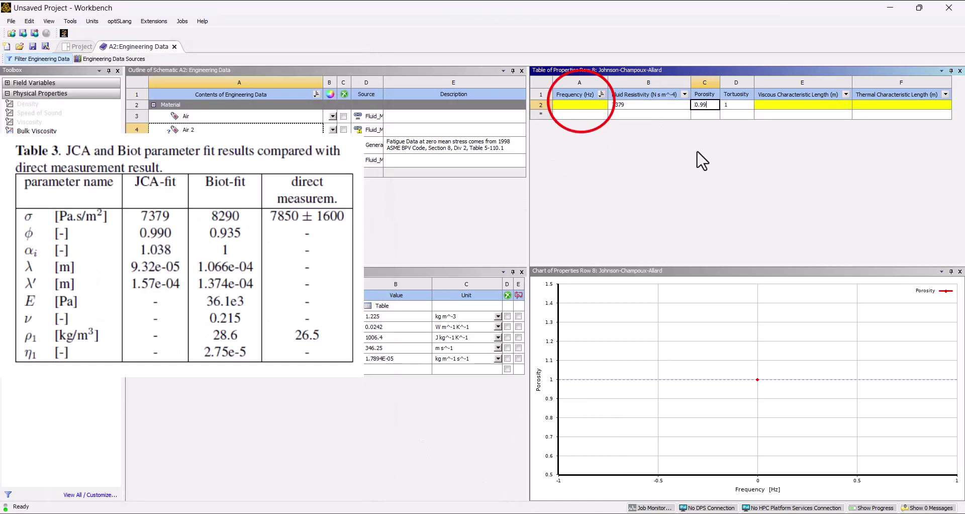
{"action": "key", "text": "Return"}
{"action": "left_click", "coordinate": [488, 512]}
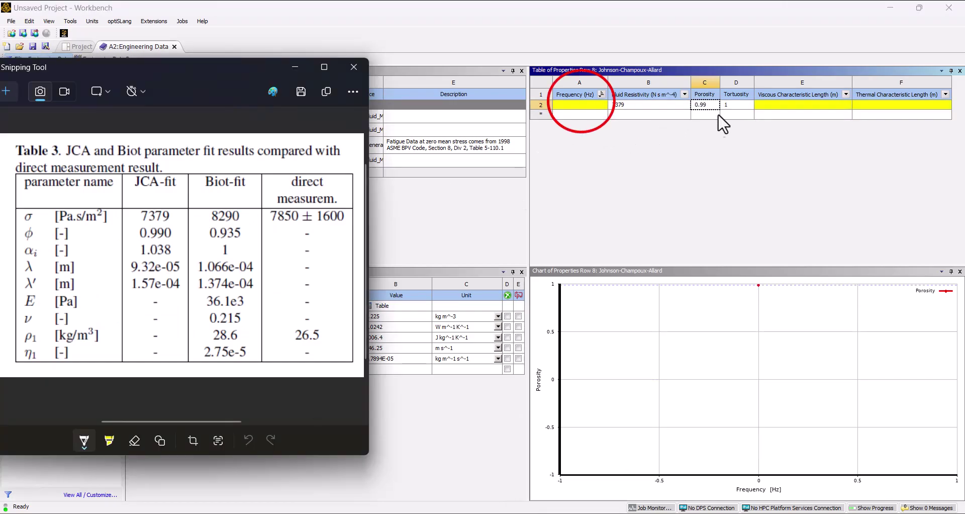
{"action": "left_click", "coordinate": [736, 106]}
{"action": "type", "text": "1.038"}
{"action": "key", "text": "Return"}
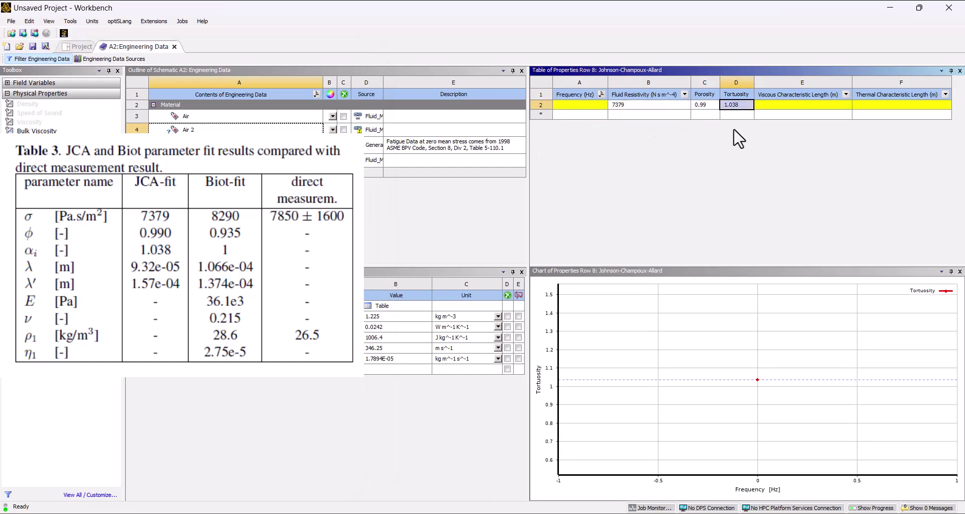
Enter viscous characteristic length 0.000157 and thermal characteristic length 9.32E-05.
{"action": "left_click", "coordinate": [779, 105]}
{"action": "key", "text": "alt+Tab"}
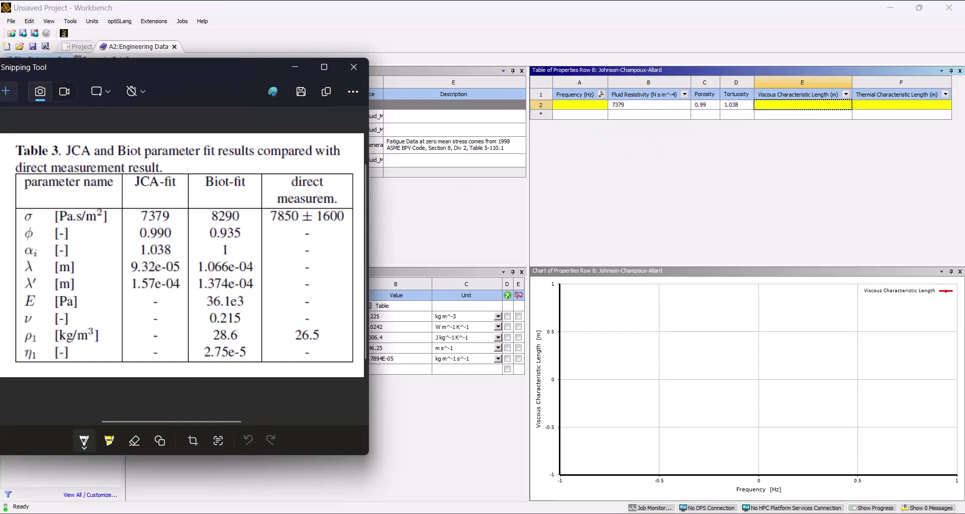
{"action": "left_click", "coordinate": [810, 105]}
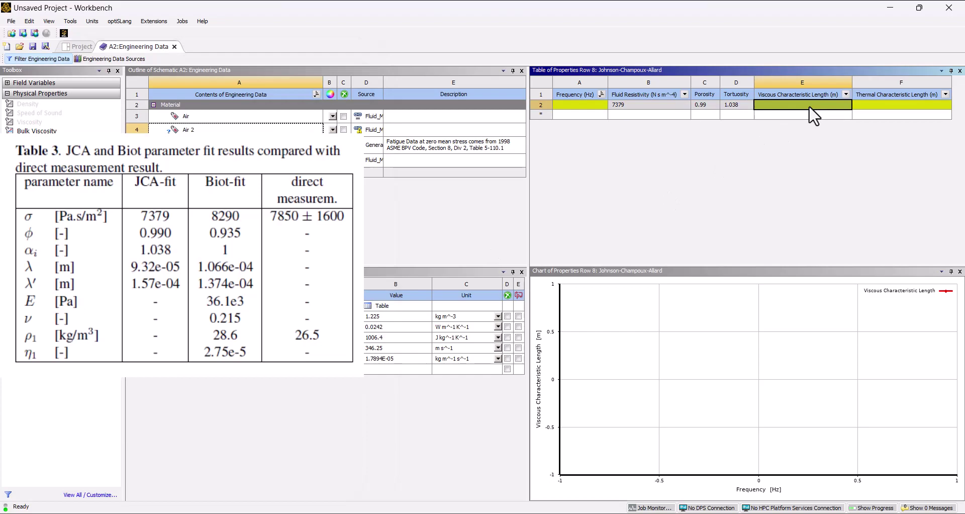
{"action": "type", "text": "1.-04"}
{"action": "left_click", "coordinate": [854, 104]}
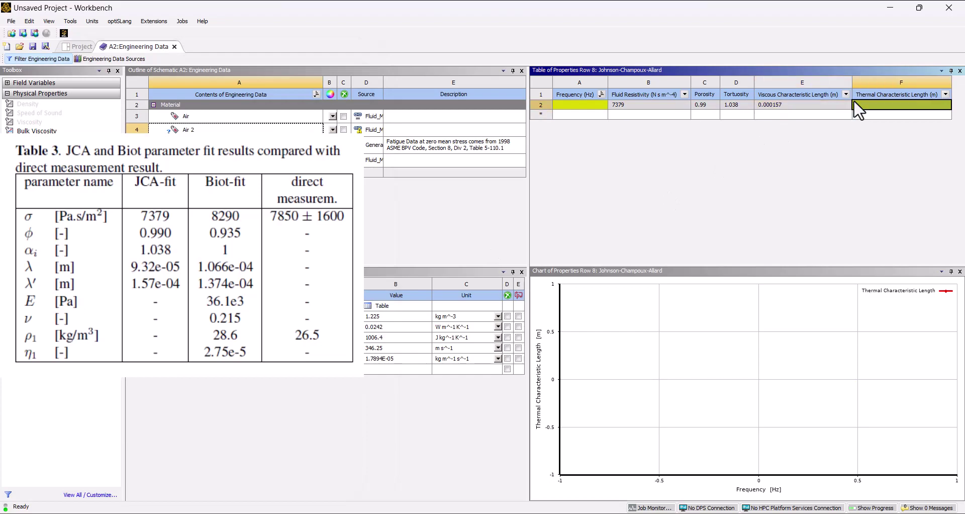
{"action": "key", "text": "alt+Tab"}
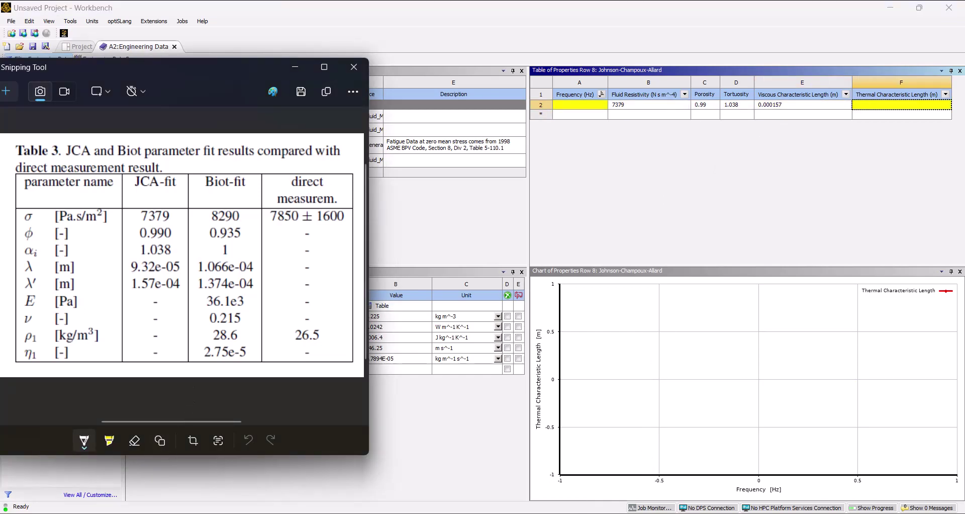
{"action": "left_click", "coordinate": [889, 105]}
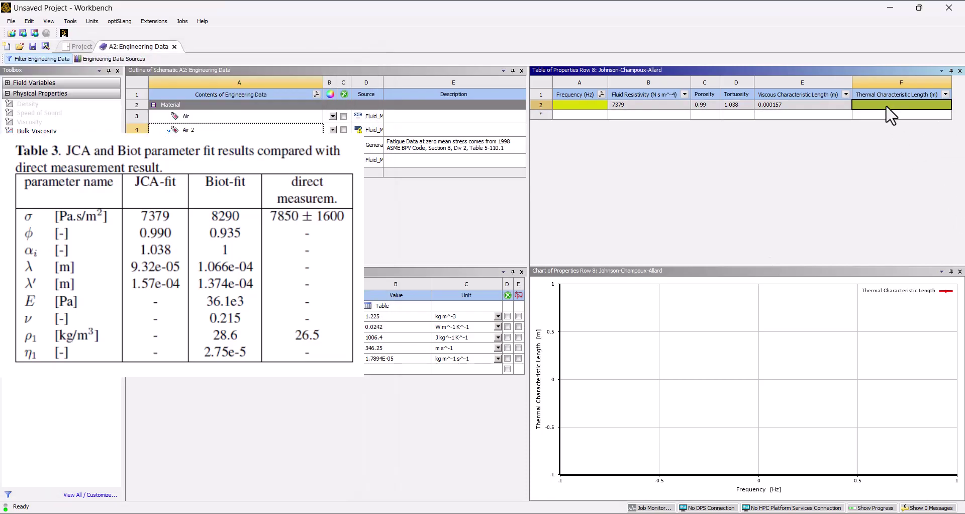
{"action": "type", "text": "9.32E-05"}
{"action": "key", "text": "Return"}
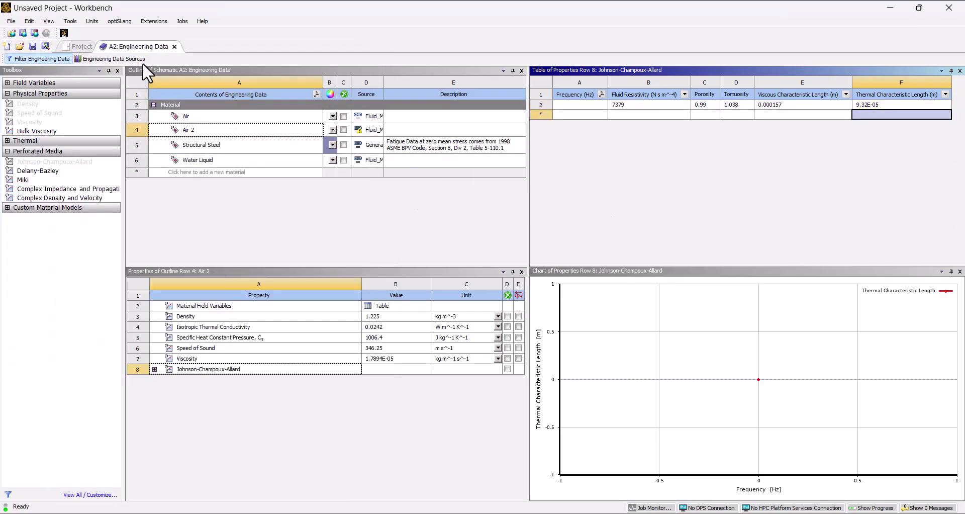
Launch Mechanical from the Model cell and generate the mesh for the two-body tube.
{"action": "left_click", "coordinate": [174, 46]}
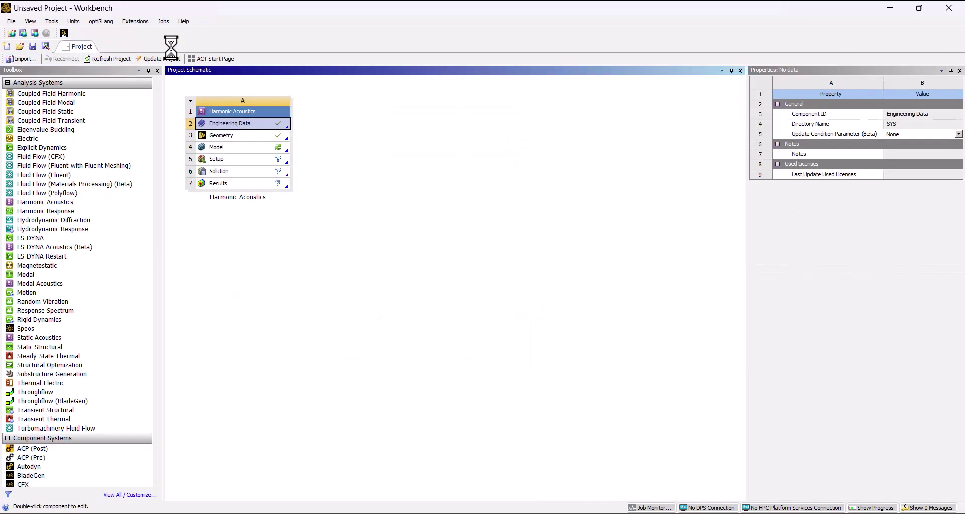
{"action": "left_click", "coordinate": [264, 281]}
{"action": "double_click", "coordinate": [228, 151]}
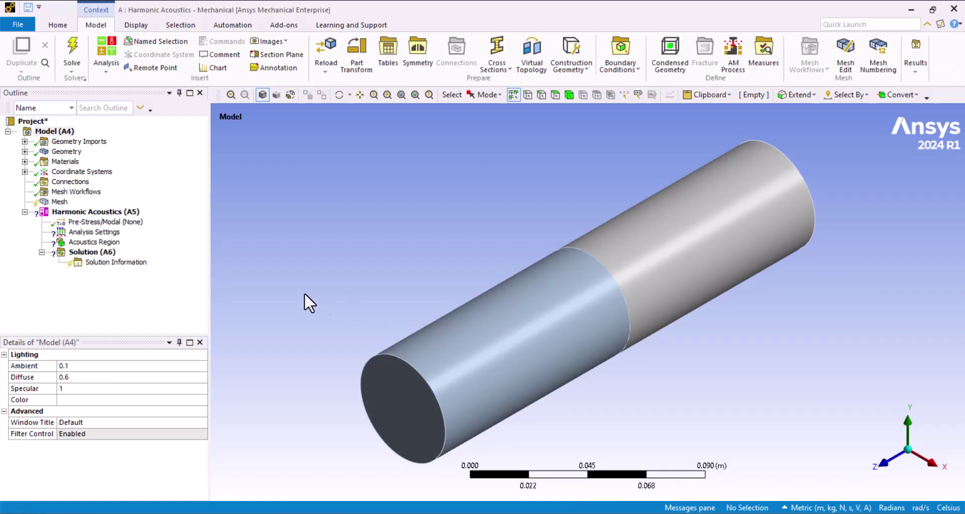
{"action": "right_click", "coordinate": [50, 201]}
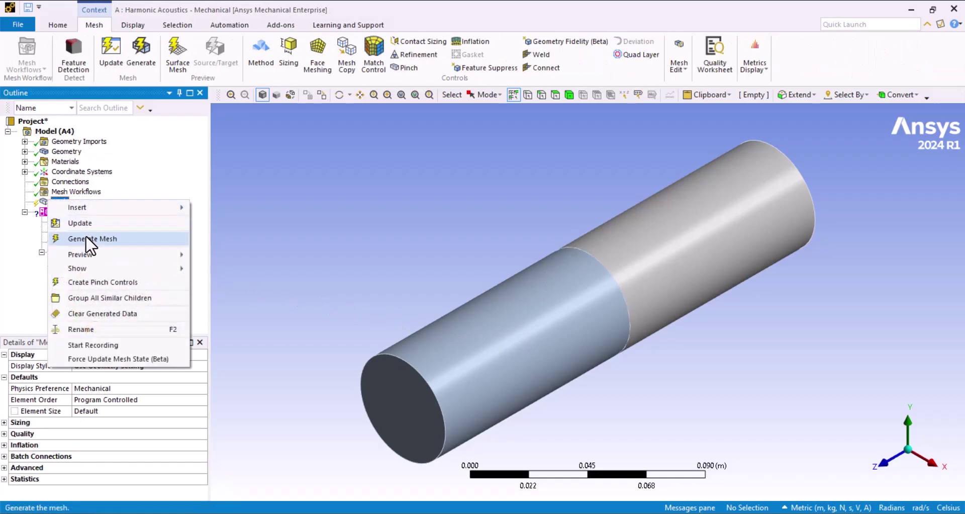
{"action": "left_click", "coordinate": [93, 238]}
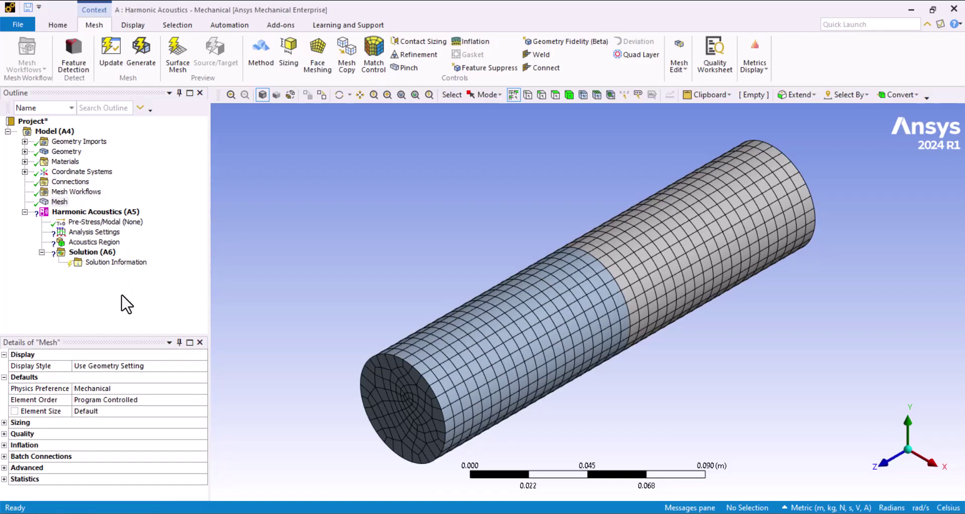
{"action": "left_click", "coordinate": [24, 151]}
Assign Air 2 as the Porous body's material.
{"action": "left_click", "coordinate": [42, 161]}
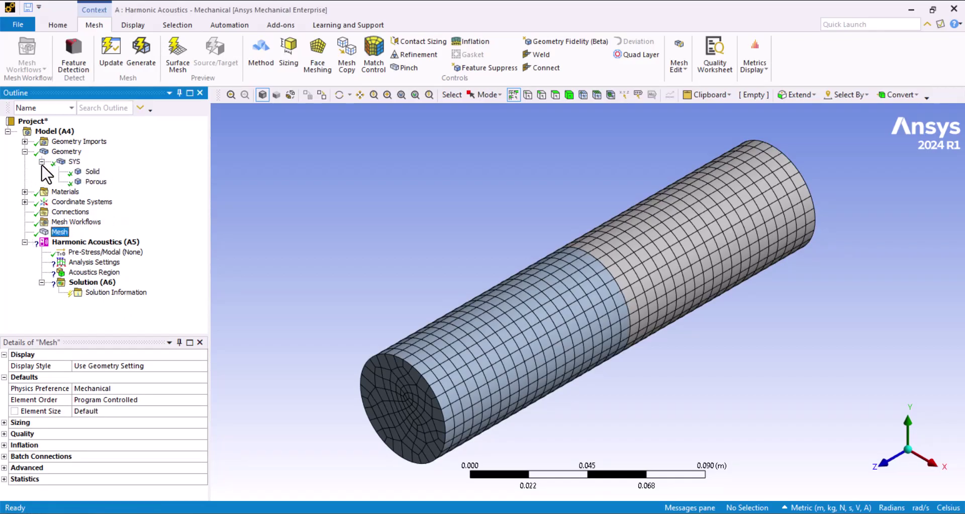
{"action": "left_click", "coordinate": [93, 182]}
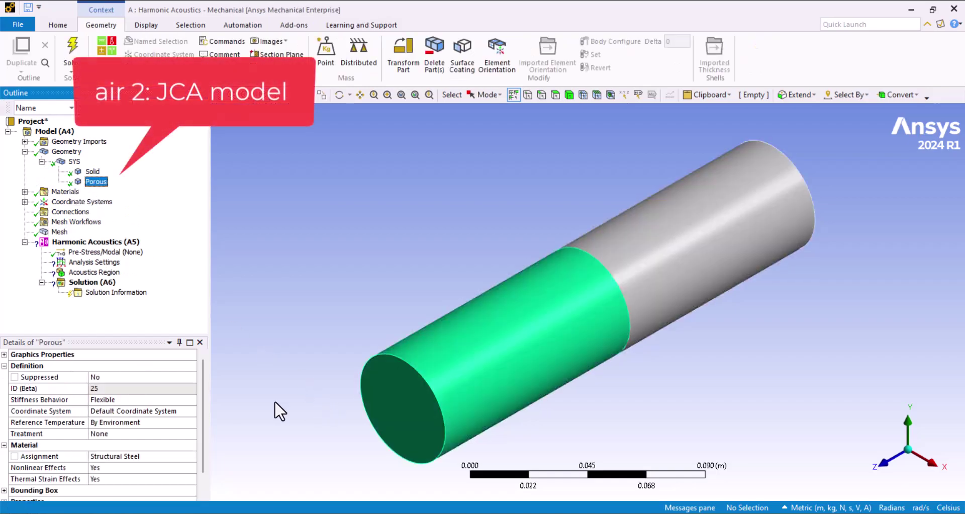
{"action": "left_click", "coordinate": [193, 458]}
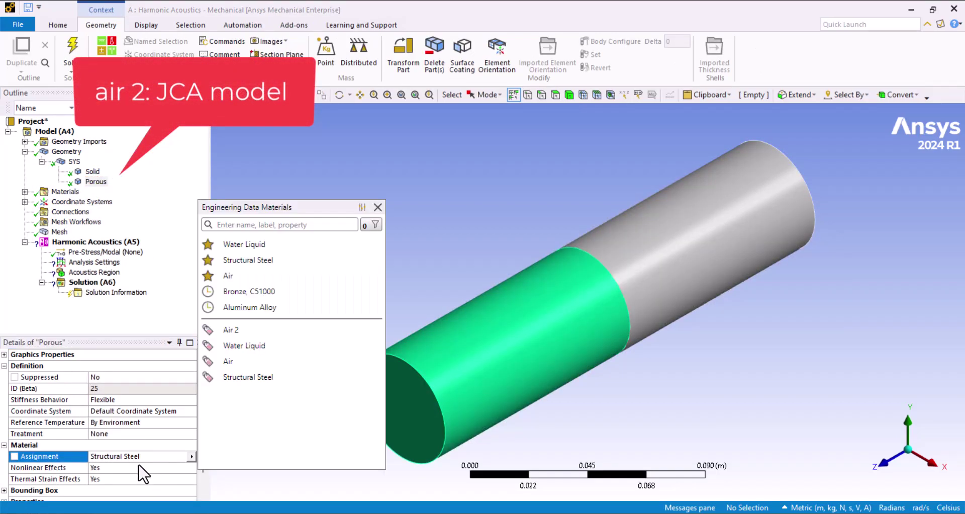
{"action": "left_click", "coordinate": [240, 330]}
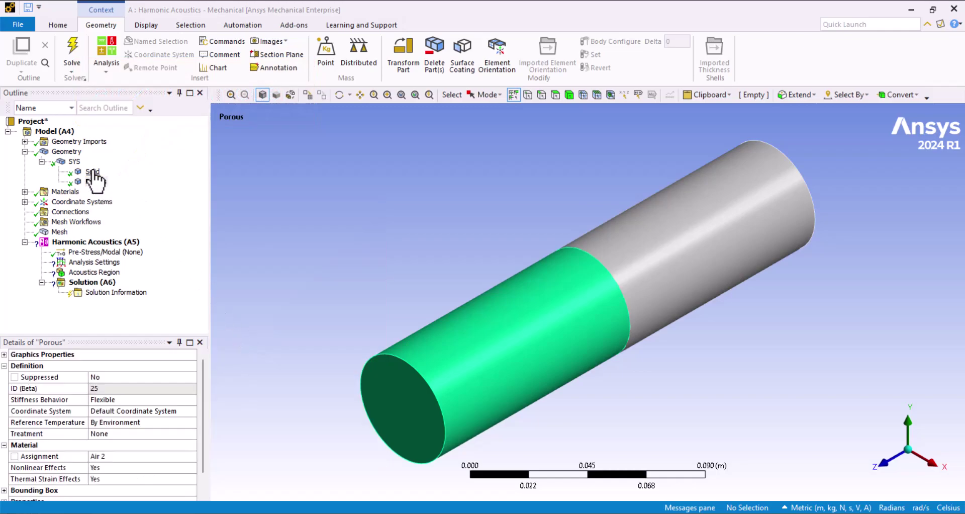
Assign Air 3 as the Solid body's material.
{"action": "left_click", "coordinate": [93, 171]}
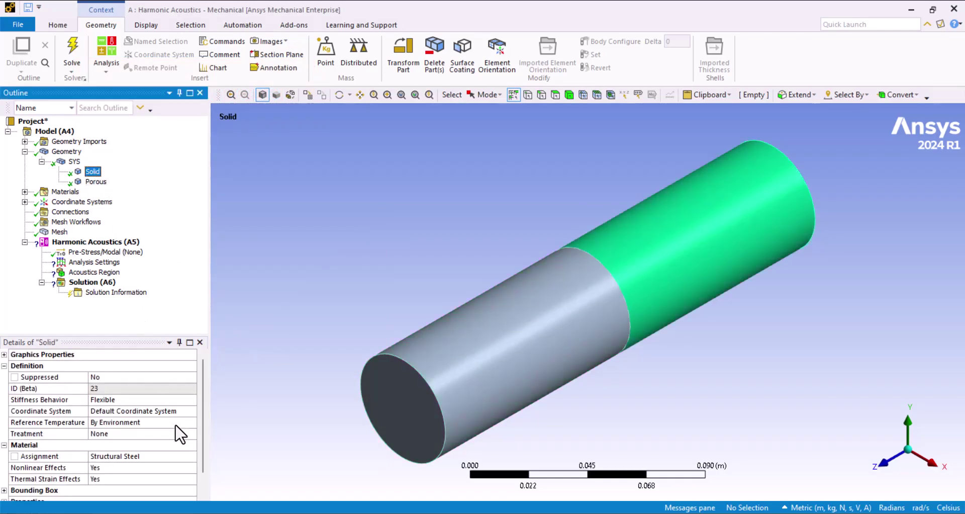
{"action": "left_click", "coordinate": [190, 454]}
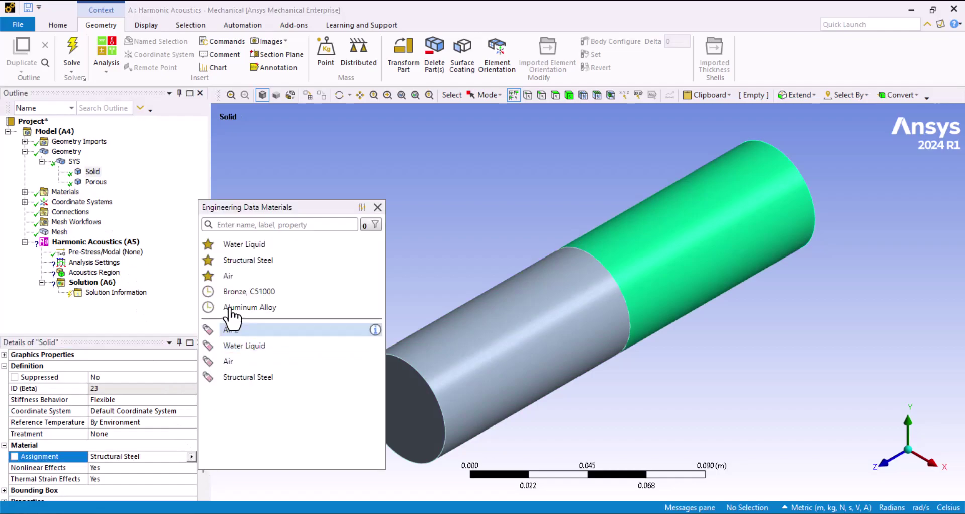
{"action": "left_click", "coordinate": [229, 280]}
{"action": "mouse_move", "coordinate": [267, 300]}
{"action": "middle_mouse_down"}
{"action": "mouse_move", "coordinate": [491, 254]}
{"action": "mouse_move", "coordinate": [671, 249]}
{"action": "middle_mouse_up"}
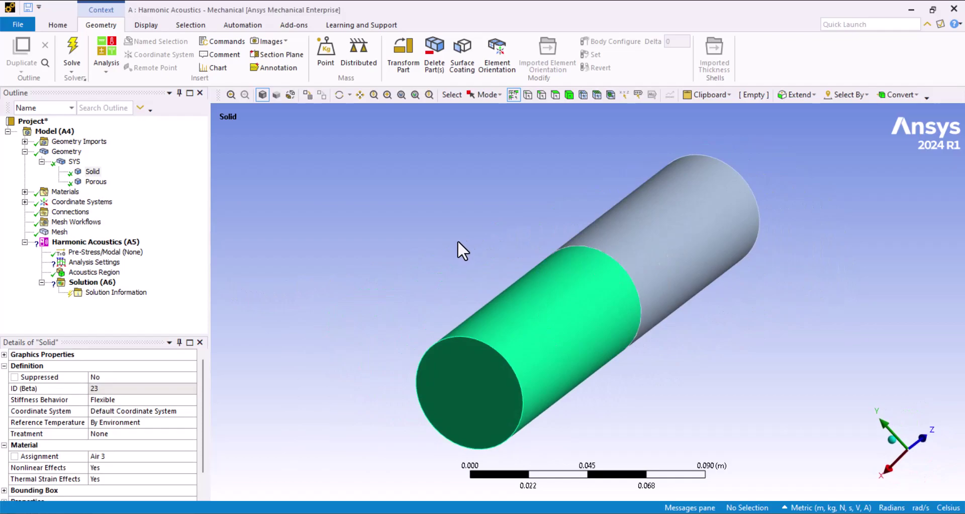
Insert a Port scoped to the tube's near end face.
{"action": "left_click", "coordinate": [131, 246]}
{"action": "right_click", "coordinate": [136, 244]}
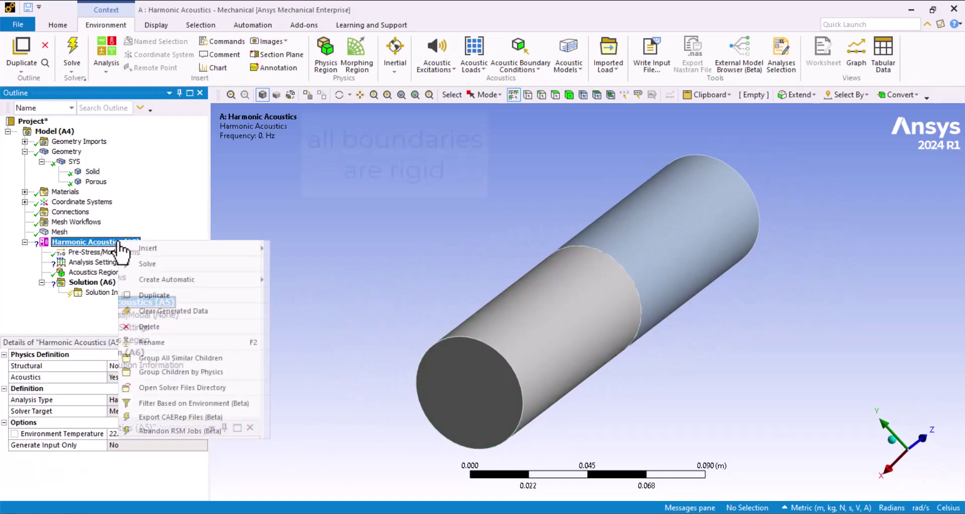
{"action": "mouse_move", "coordinate": [317, 297]}
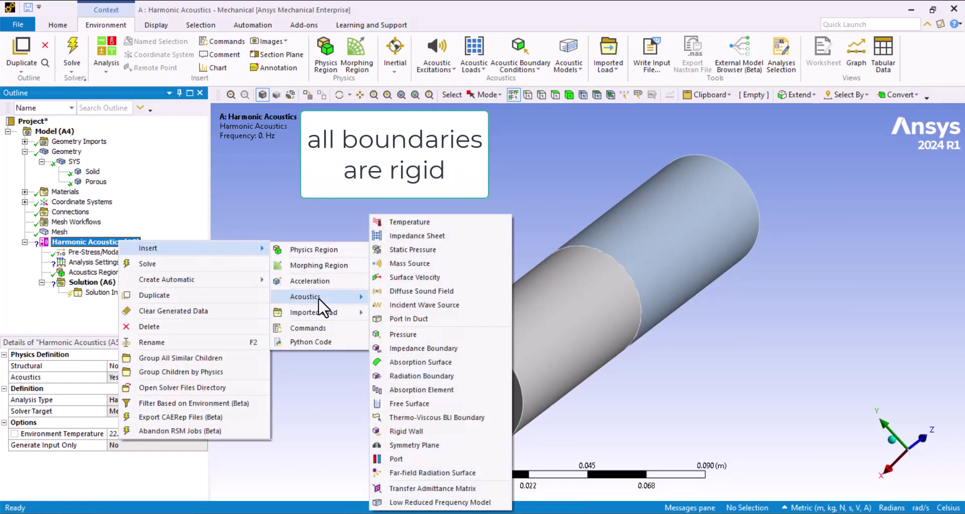
{"action": "left_click", "coordinate": [394, 458]}
{"action": "left_click", "coordinate": [457, 403]}
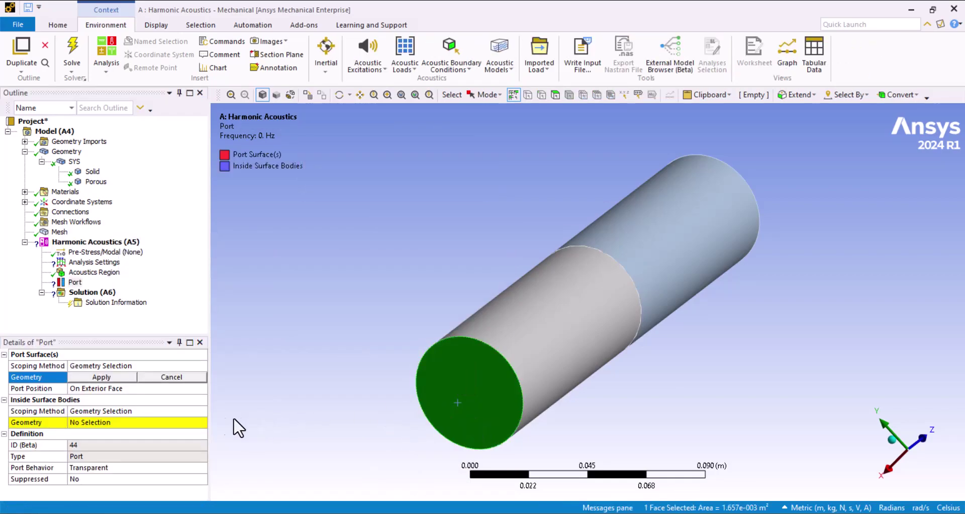
{"action": "left_click", "coordinate": [118, 390]}
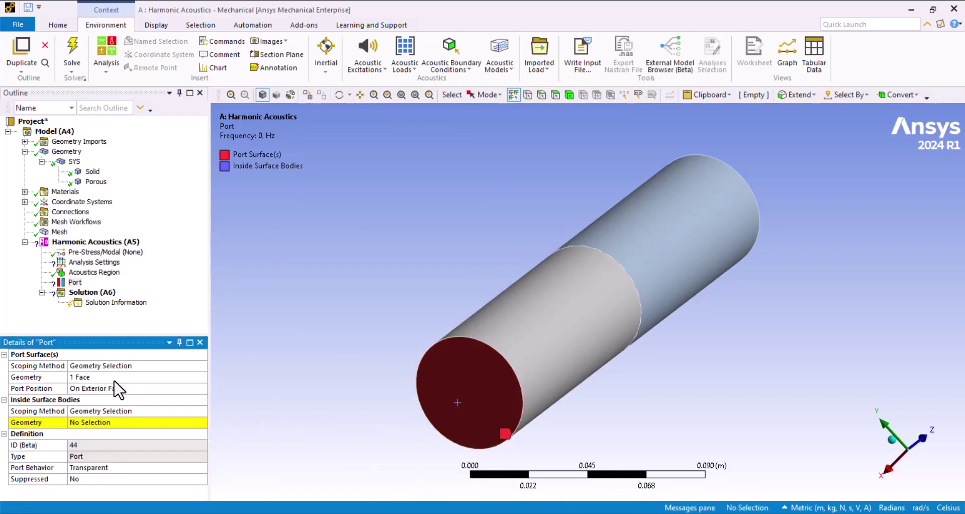
Set the adjacent tube body as the port's inside surface body.
{"action": "left_click", "coordinate": [127, 422]}
{"action": "key", "text": "ctrl+b"}
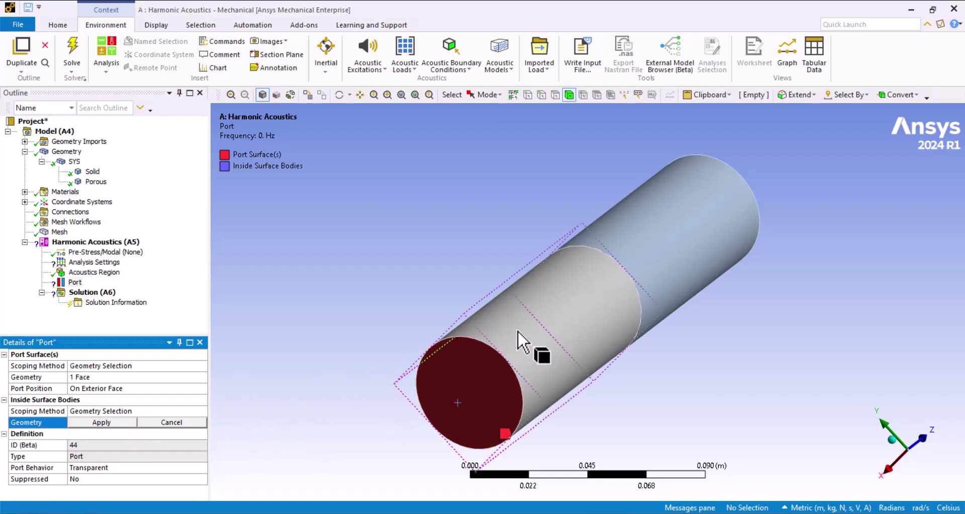
{"action": "left_click", "coordinate": [523, 330]}
{"action": "left_click", "coordinate": [91, 423]}
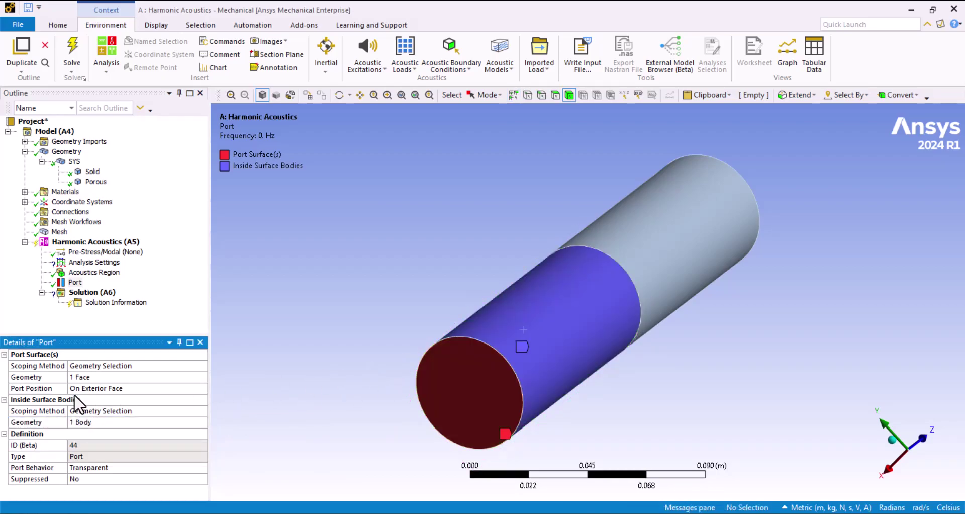
Insert a Port In Duct excitation on Port with a 1 Pa pressure amplitude.
{"action": "right_click", "coordinate": [72, 244]}
{"action": "mouse_move", "coordinate": [103, 250]}
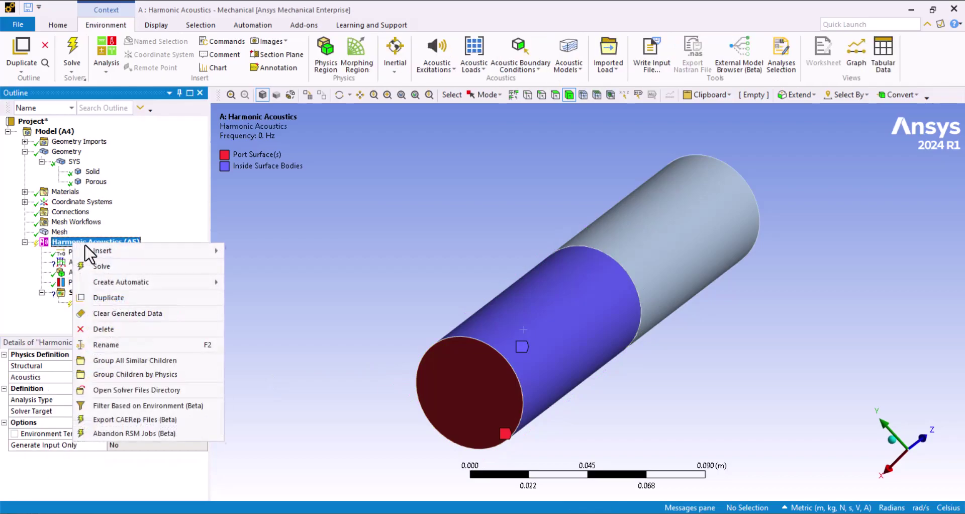
{"action": "mouse_move", "coordinate": [268, 299]}
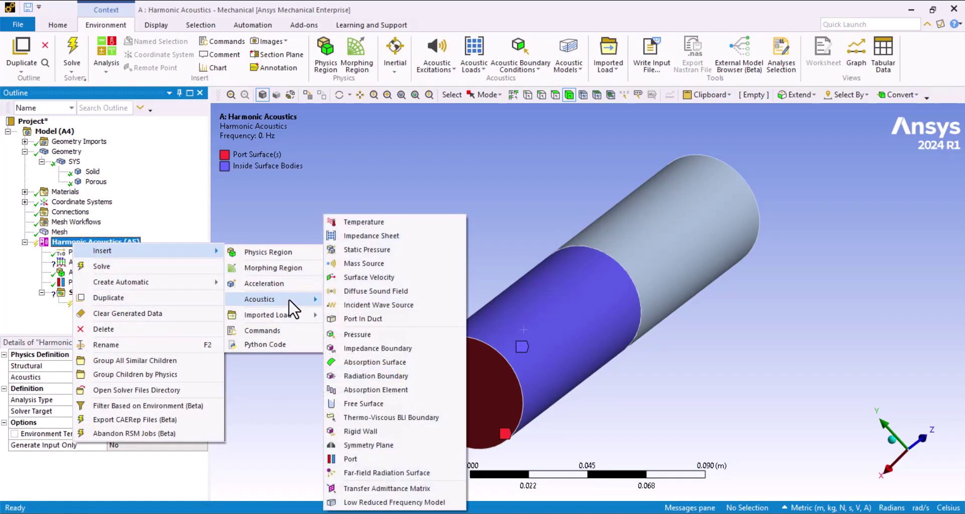
{"action": "left_click", "coordinate": [364, 318]}
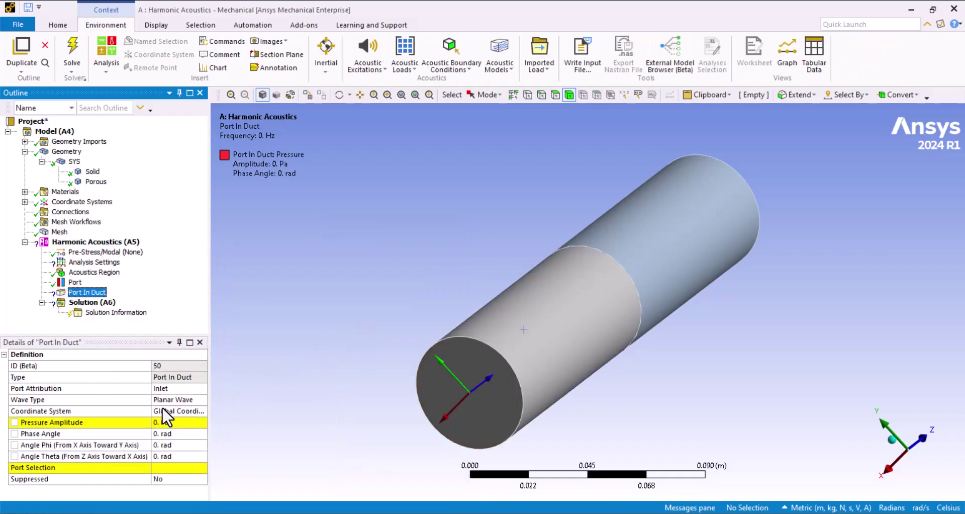
{"action": "left_click", "coordinate": [167, 467]}
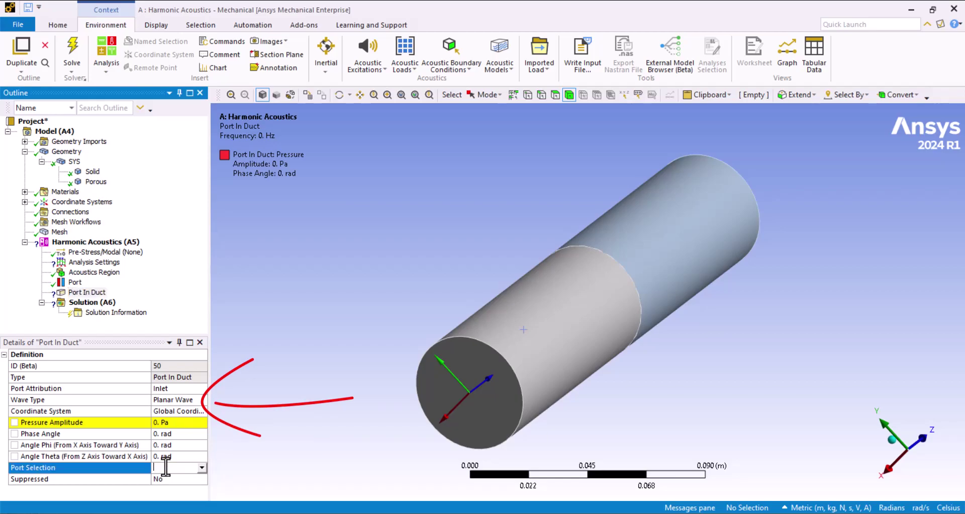
{"action": "left_click", "coordinate": [203, 467]}
{"action": "left_click", "coordinate": [176, 479]}
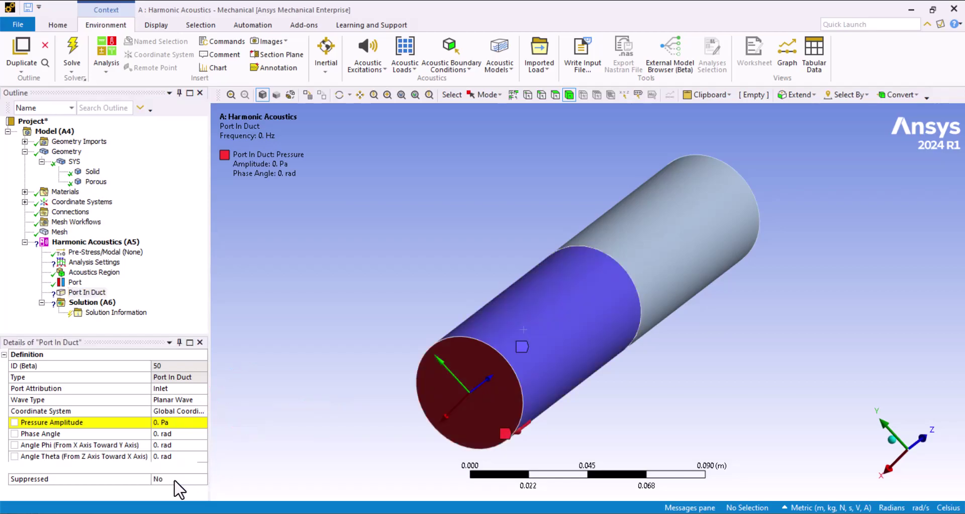
{"action": "left_click", "coordinate": [171, 424]}
{"action": "type", "text": "1"}
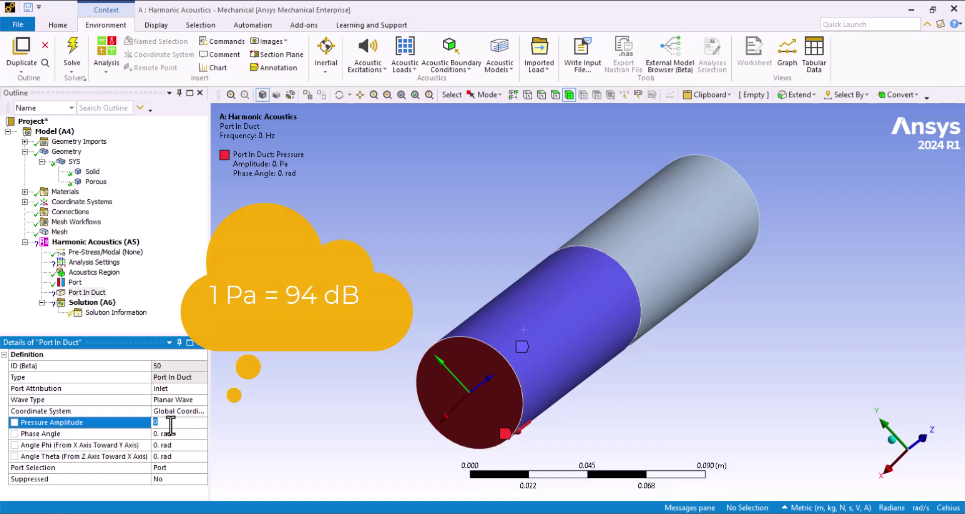
{"action": "left_click", "coordinate": [81, 264]}
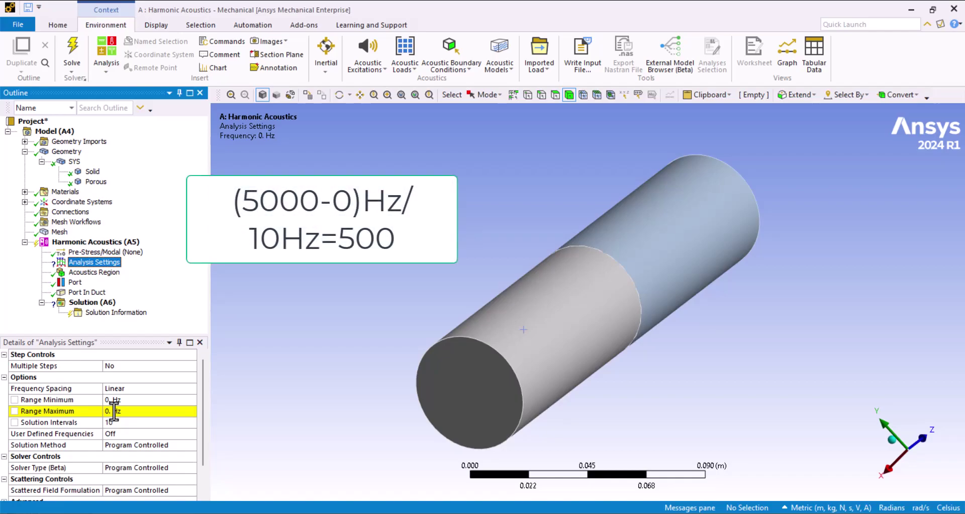
Set the harmonic sweep maximum to 5000 Hz with 500 solution intervals.
{"action": "left_click", "coordinate": [114, 411]}
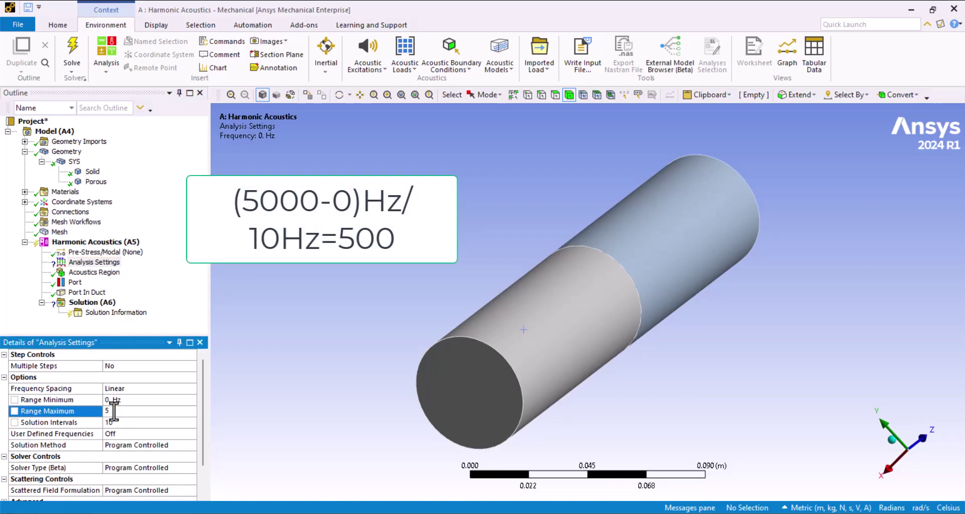
{"action": "left_click", "coordinate": [134, 423]}
{"action": "type", "text": "50"}
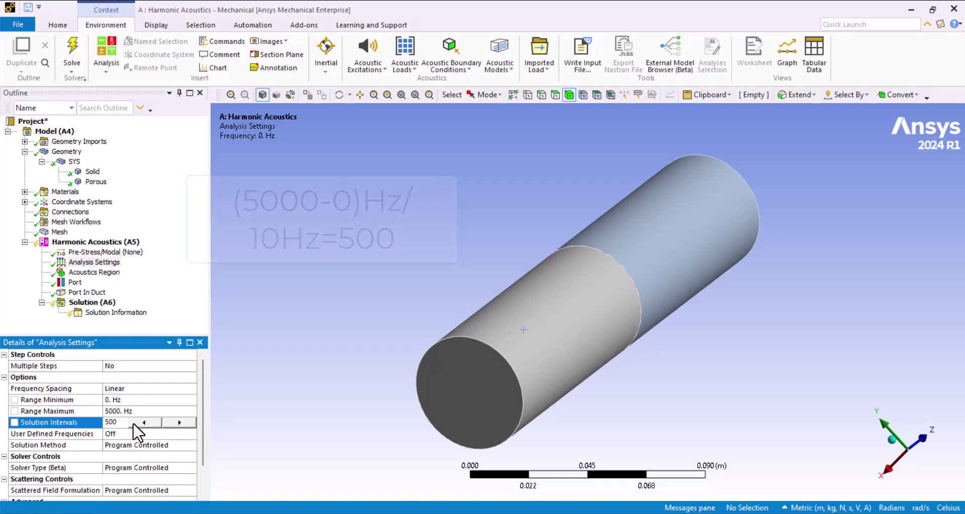
{"action": "type", "text": "0"}
{"action": "key", "text": "Return"}
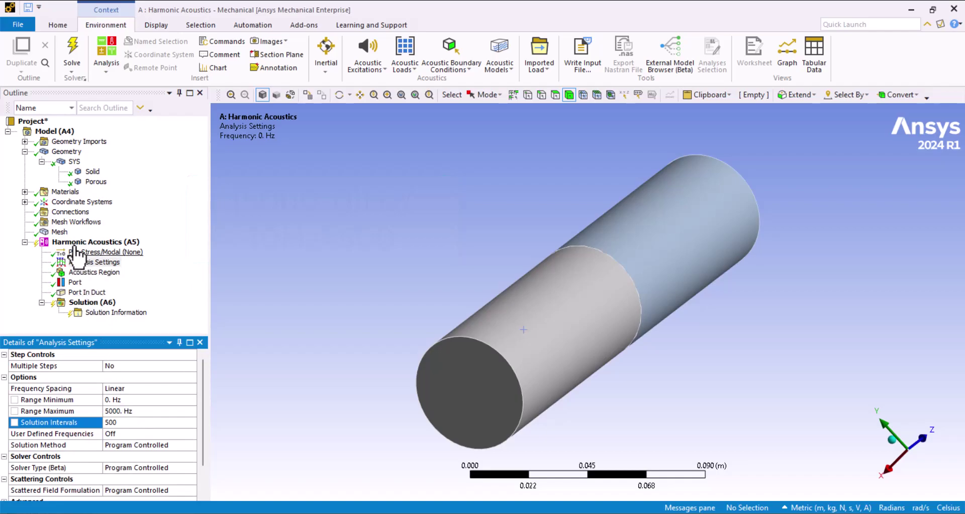
{"action": "left_click", "coordinate": [81, 242]}
Solve the harmonic acoustics model and check the solver output.
{"action": "right_click", "coordinate": [81, 244]}
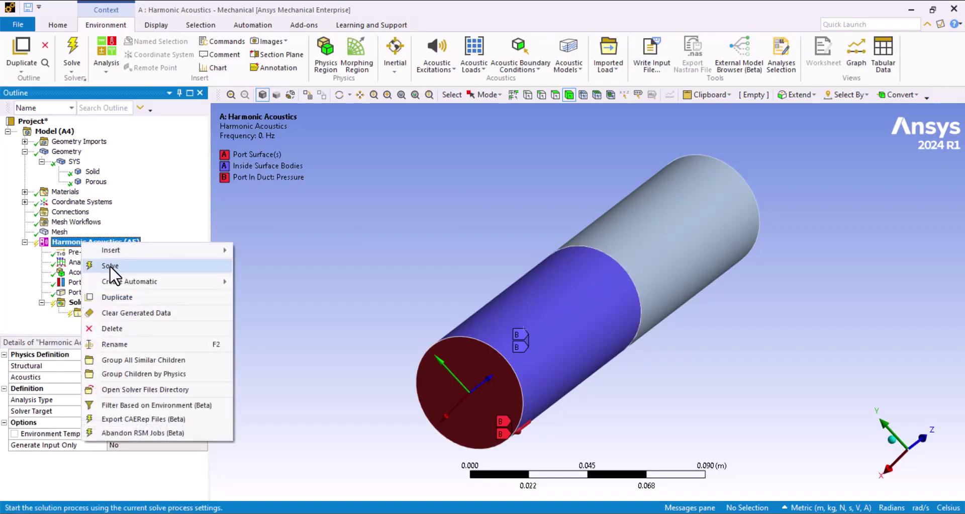
{"action": "left_click", "coordinate": [93, 263]}
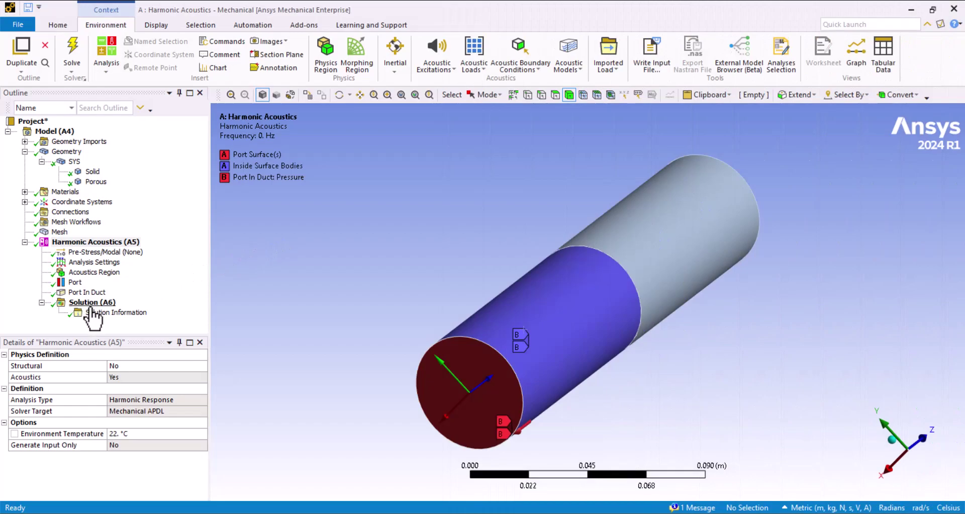
{"action": "left_click", "coordinate": [75, 311]}
Add an Absorption Coefficient result with input port Port and evaluate it.
{"action": "right_click", "coordinate": [81, 303]}
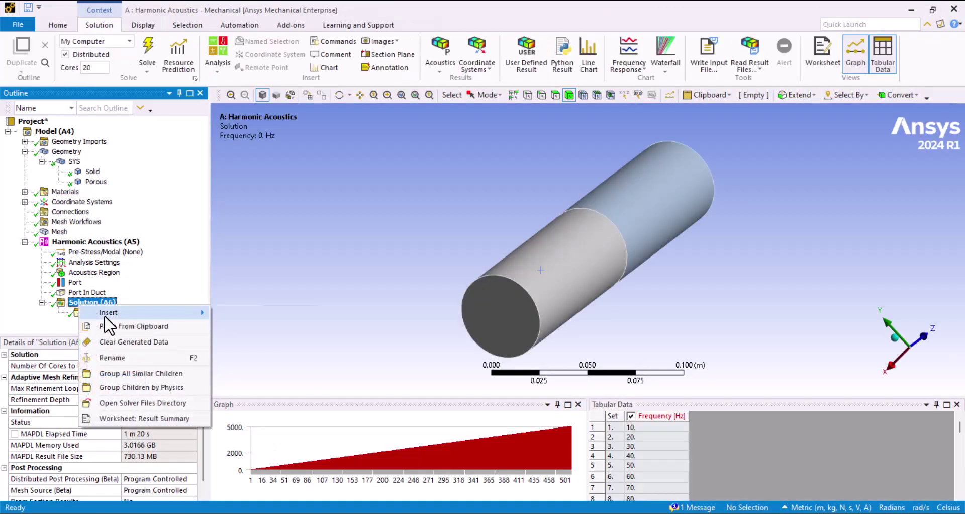
{"action": "mouse_move", "coordinate": [245, 313]}
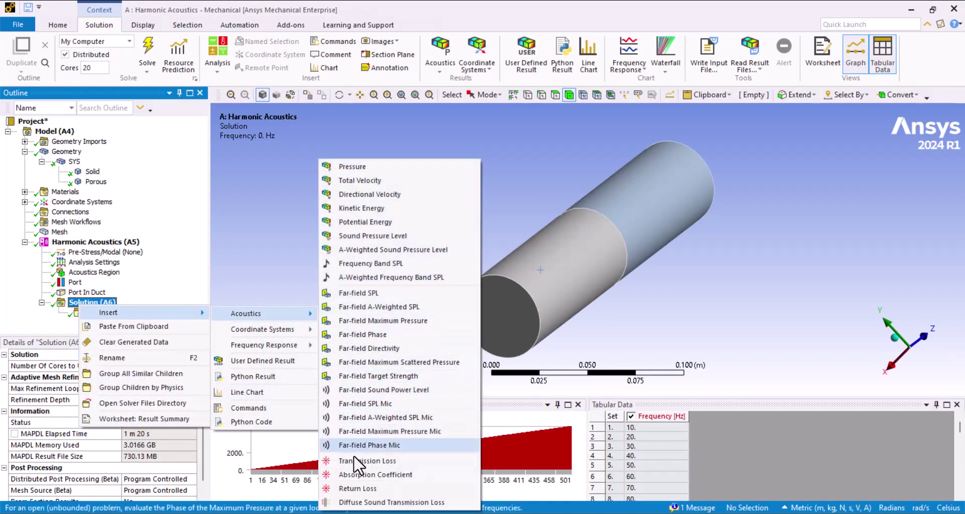
{"action": "left_click", "coordinate": [358, 472]}
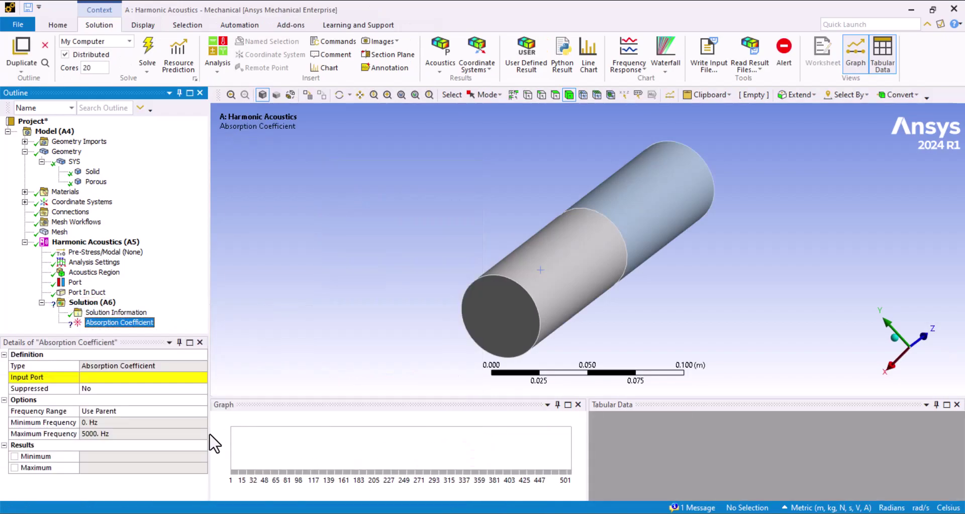
{"action": "left_click", "coordinate": [168, 377]}
{"action": "left_click", "coordinate": [203, 378]}
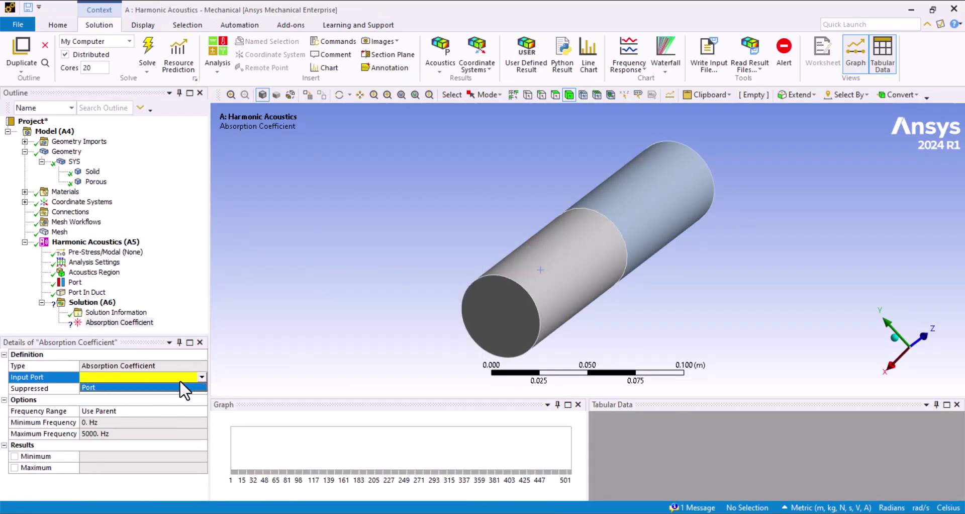
{"action": "left_click", "coordinate": [170, 386]}
{"action": "right_click", "coordinate": [112, 322]}
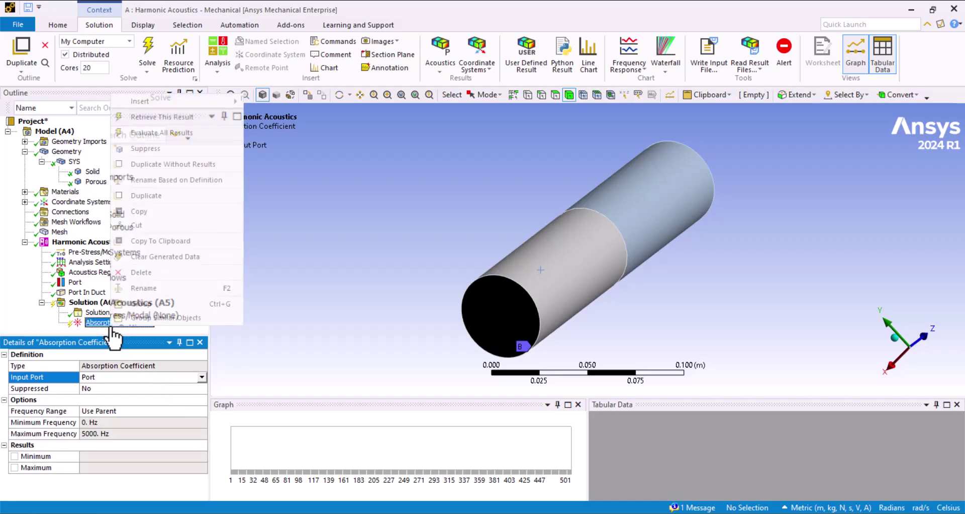
{"action": "left_click", "coordinate": [151, 132]}
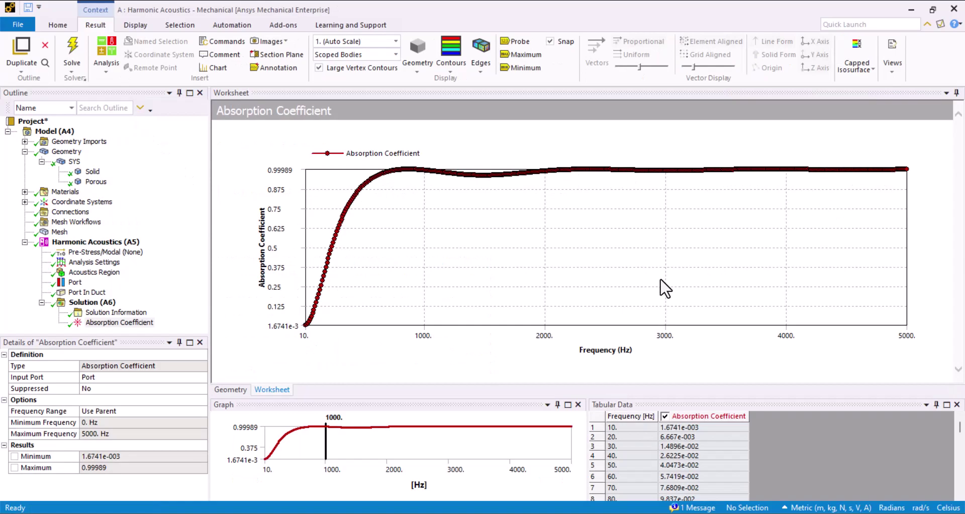
Start exporting the Absorption Coefficient result to a text file.
{"action": "right_click", "coordinate": [99, 322]}
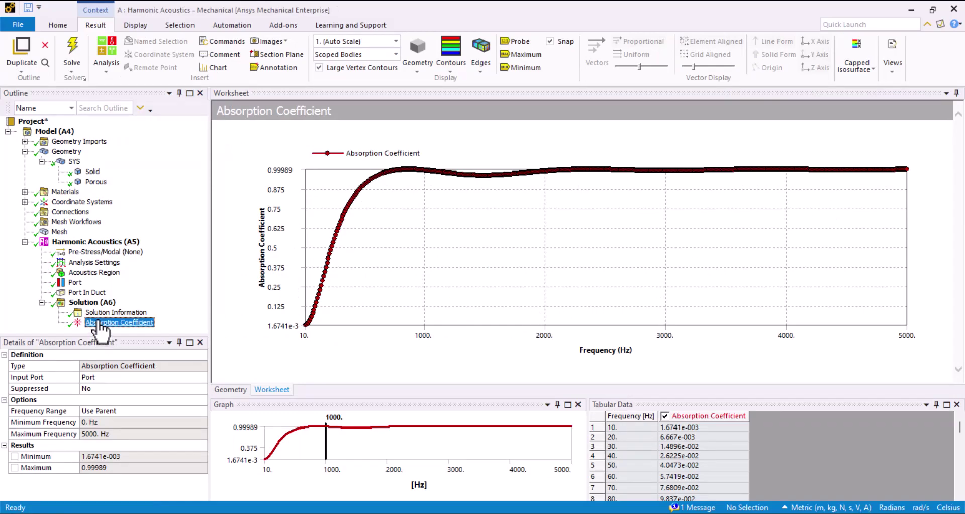
{"action": "mouse_move", "coordinate": [131, 125]}
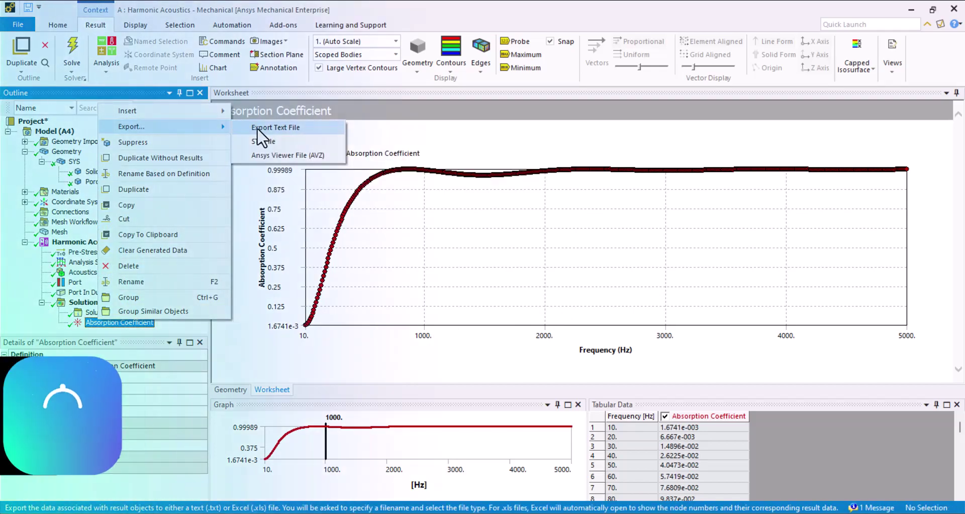
{"action": "left_click", "coordinate": [258, 128]}
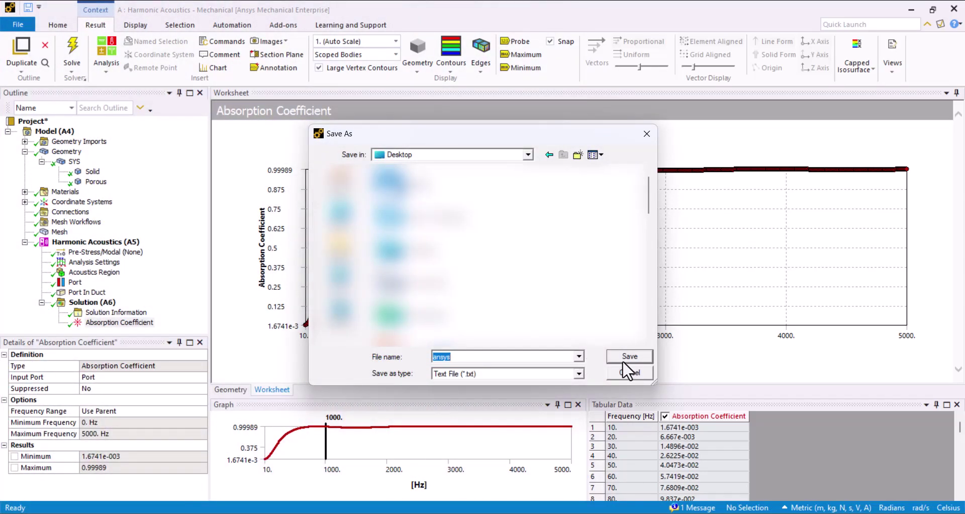
Save the absorption data as the text file 'ansys', opening it in Excel.
{"action": "left_click", "coordinate": [625, 356]}
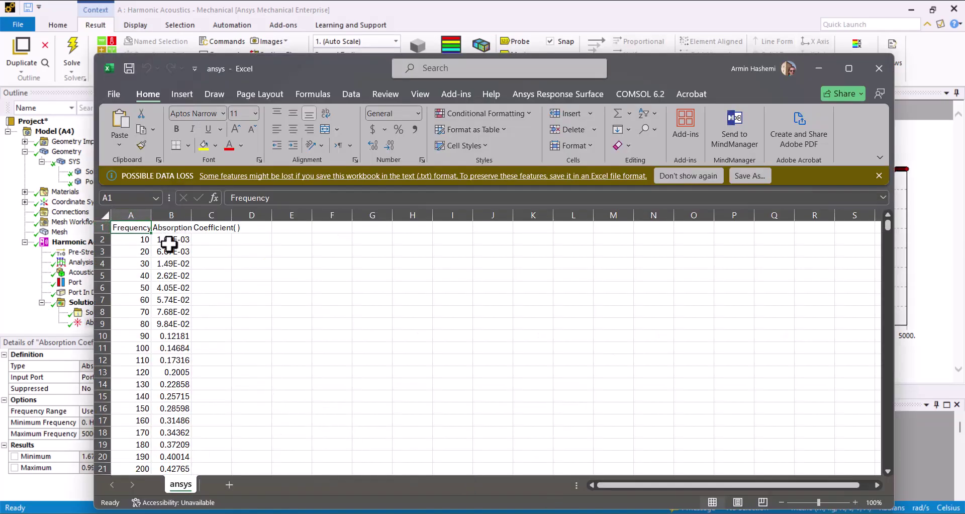
Close Excel and set the reference absorption image beside the paper's Figure 7.
{"action": "left_click", "coordinate": [869, 68]}
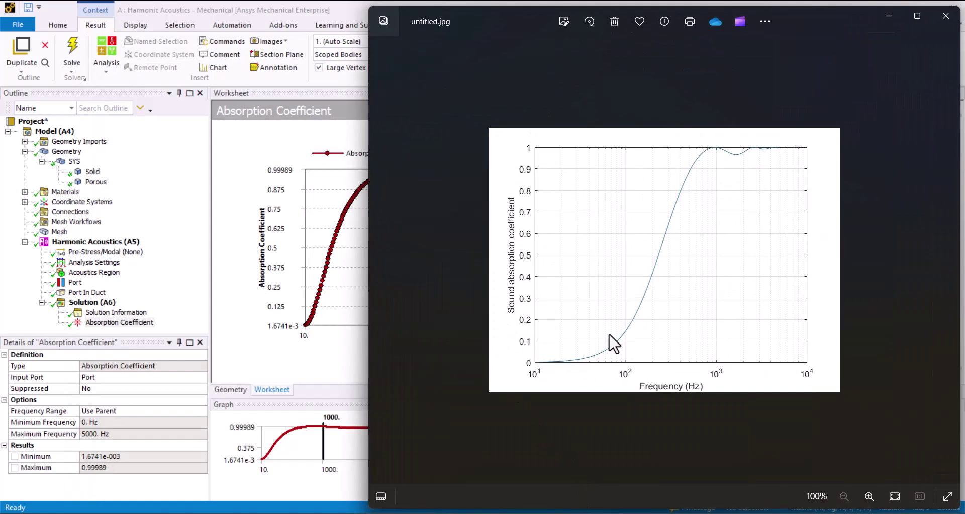
{"action": "key", "text": "alt+Tab"}
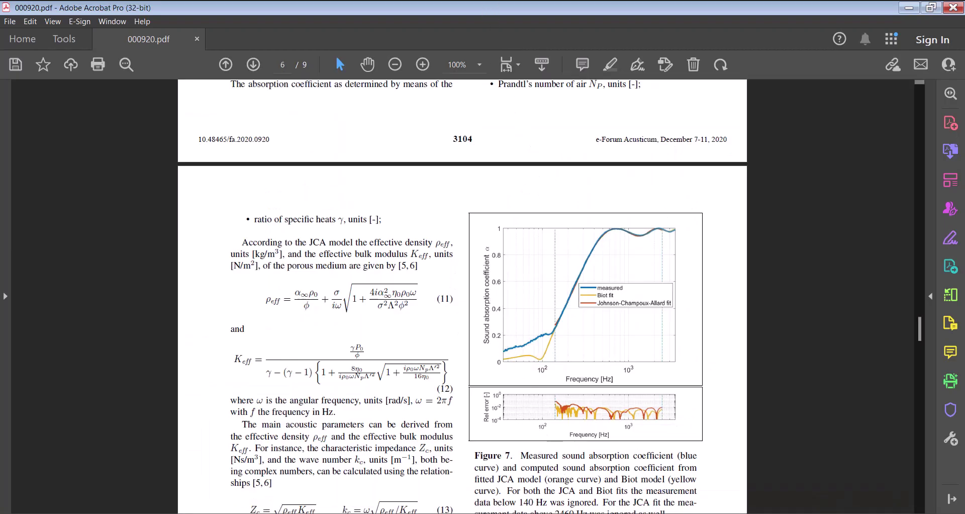
{"action": "left_click", "coordinate": [581, 463]}
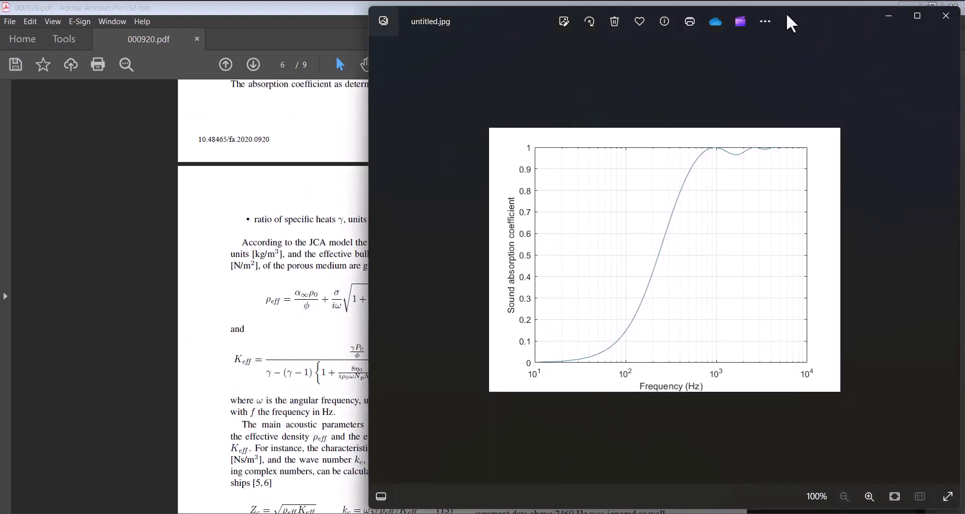
{"action": "left_click_drag", "start_coordinate": [799, 23], "coordinate": [303, 69]}
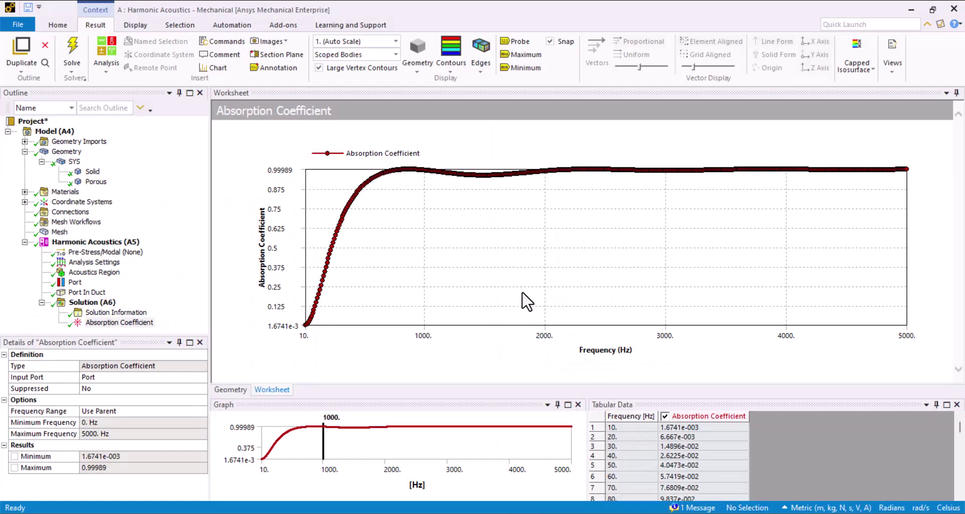
Add a Sound Pressure Level frequency response scoped to the tube's far-end body and evaluate it.
{"action": "left_click", "coordinate": [235, 390]}
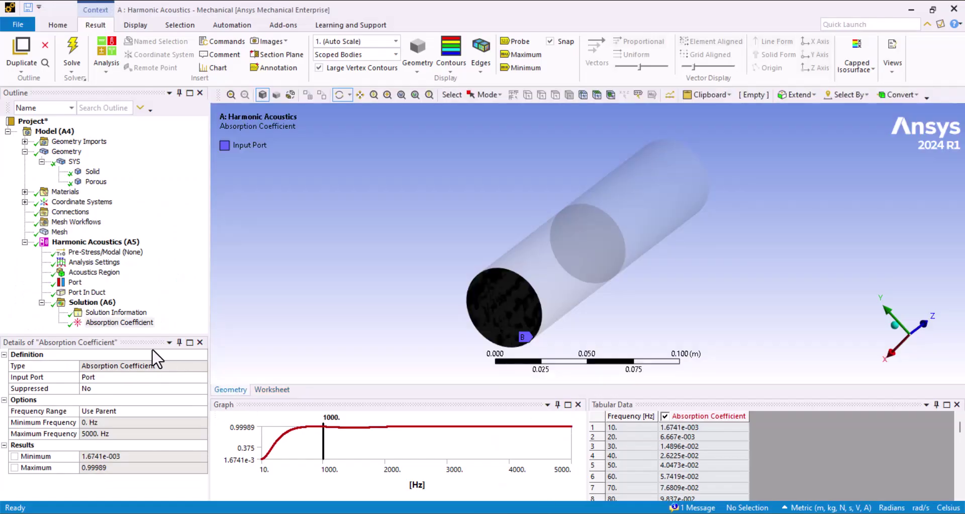
{"action": "right_click", "coordinate": [81, 303]}
{"action": "mouse_move", "coordinate": [354, 345]}
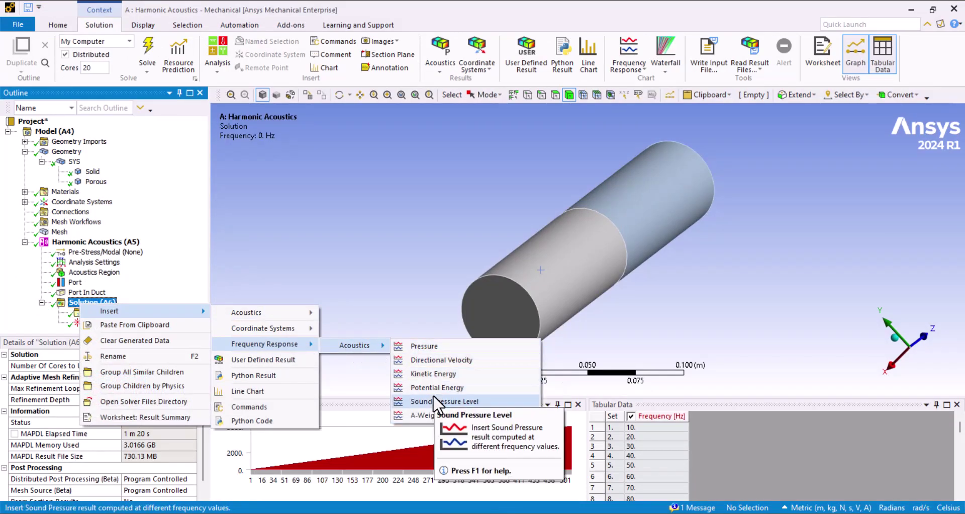
{"action": "left_click", "coordinate": [436, 401]}
{"action": "middle_click_drag", "start_coordinate": [506, 258], "coordinate": [694, 210]}
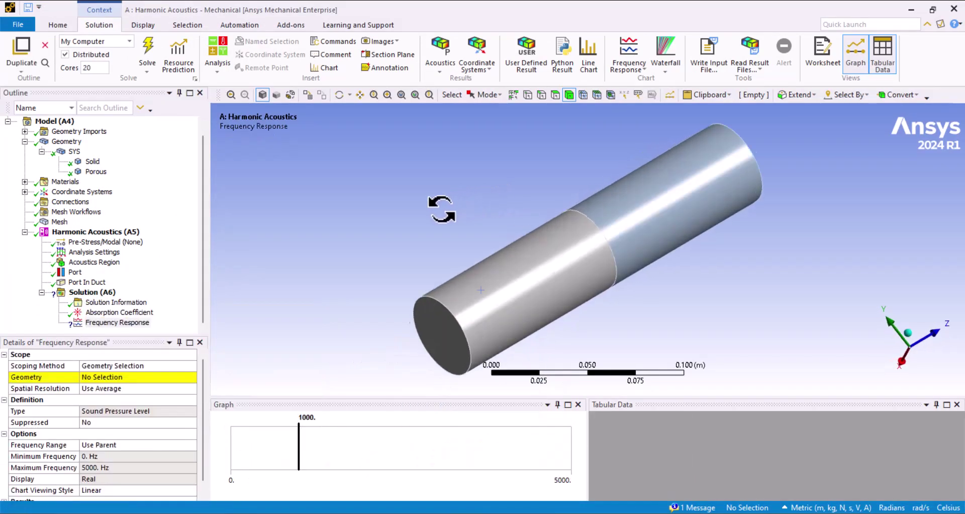
{"action": "left_click", "coordinate": [757, 161]}
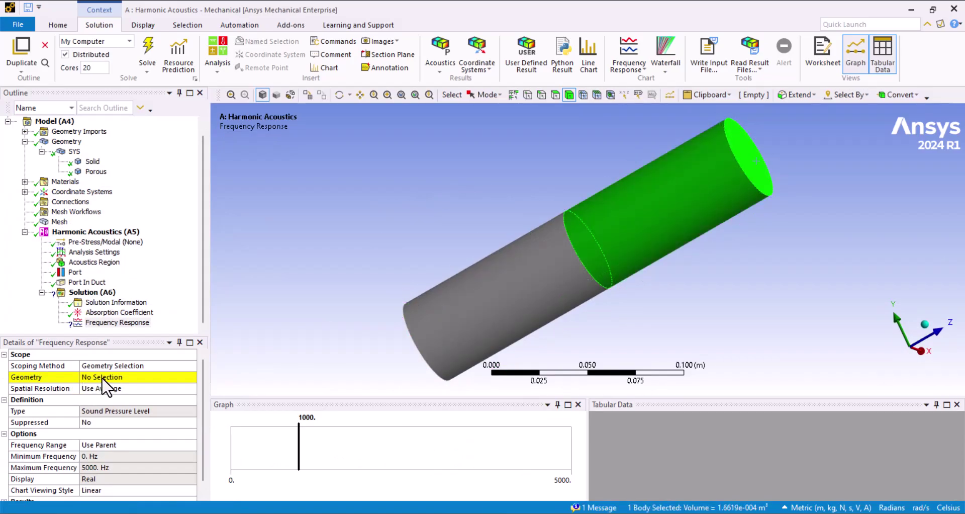
{"action": "left_click", "coordinate": [102, 377]}
{"action": "left_click", "coordinate": [87, 322]}
{"action": "right_click", "coordinate": [95, 323]}
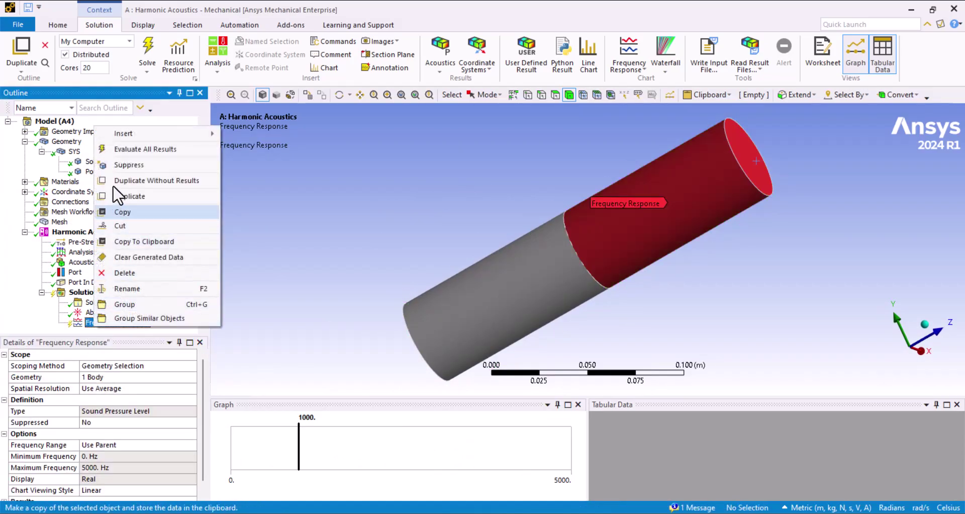
{"action": "left_click", "coordinate": [127, 149]}
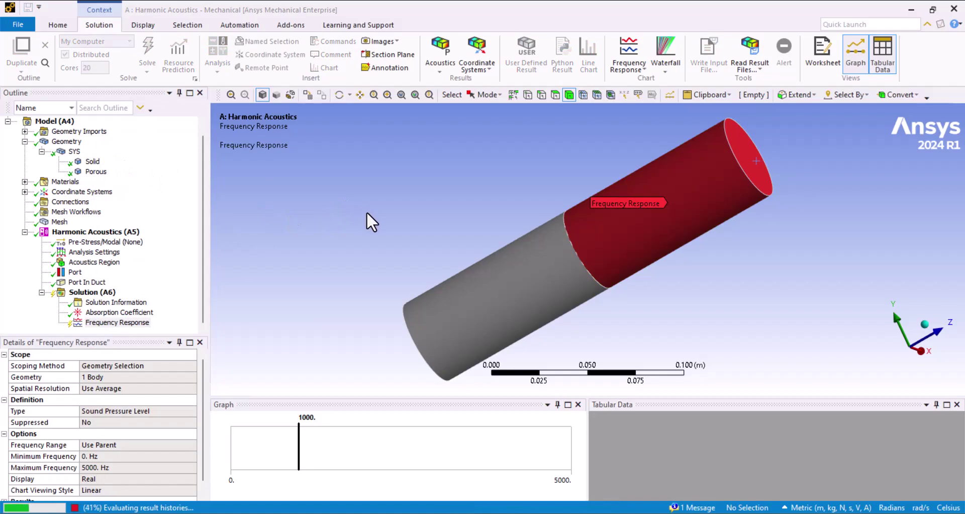